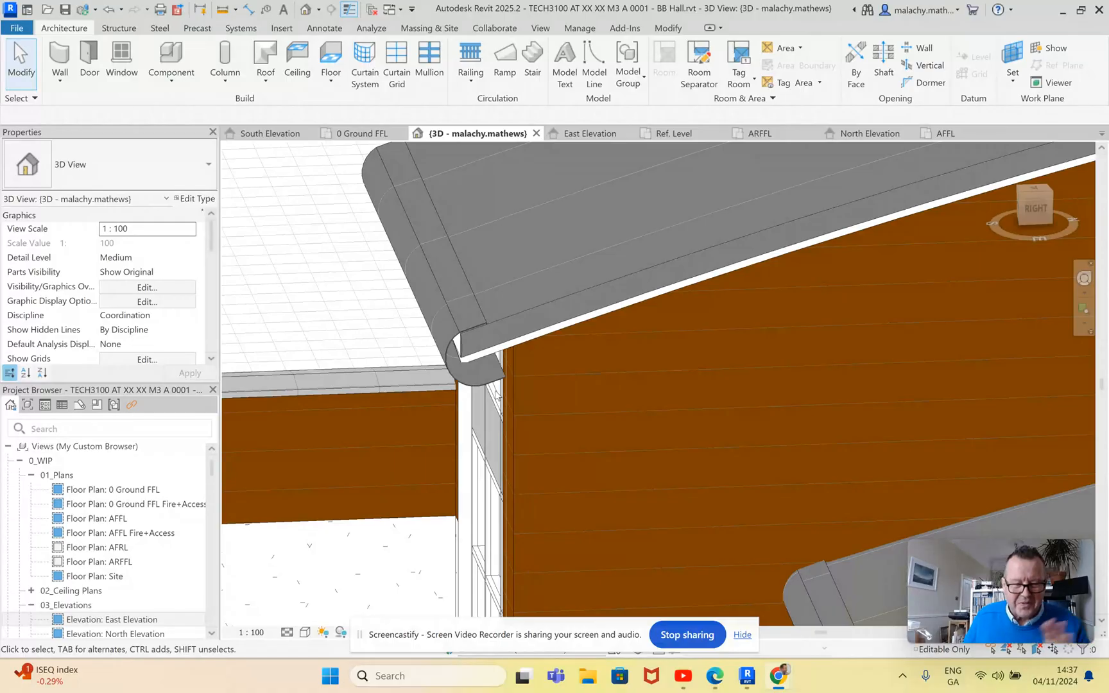
Step: Inspect the roof fascia above the entrance glazing in the South Elevation
click(269, 134)
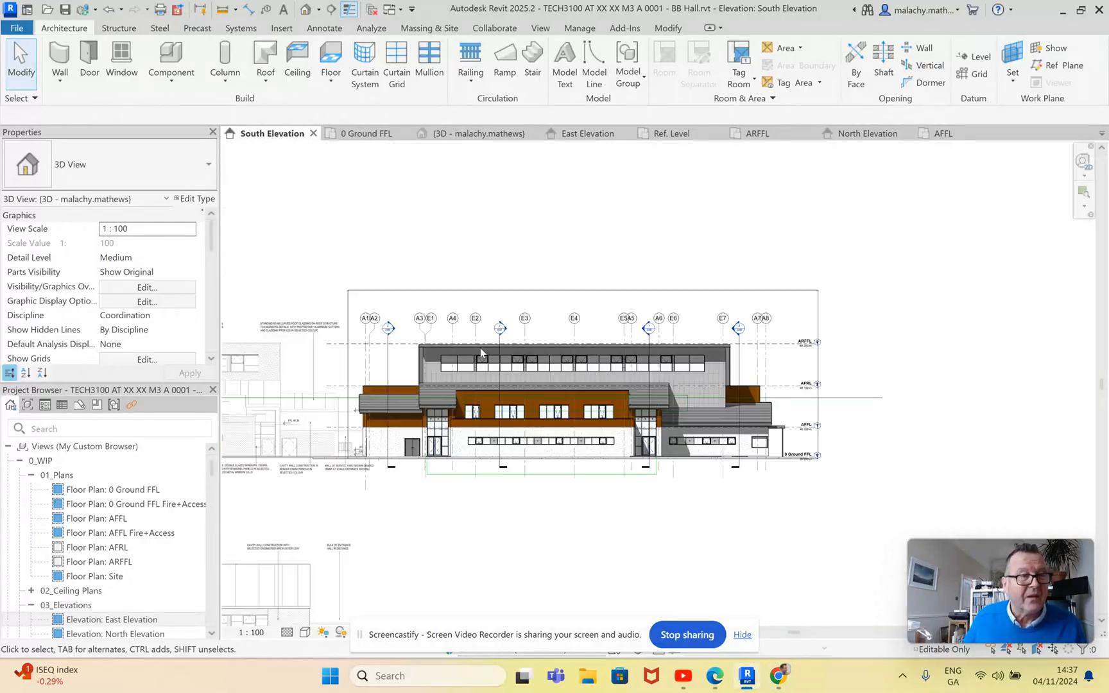
scroll(673, 411, up, 5)
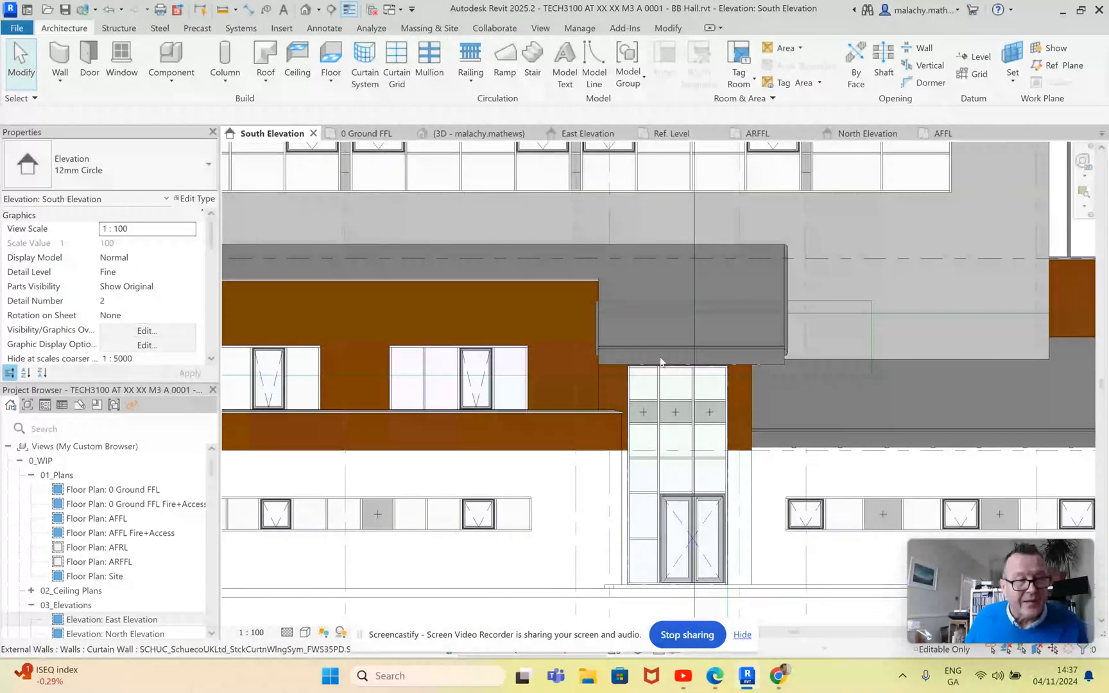
scroll(673, 411, up, 2)
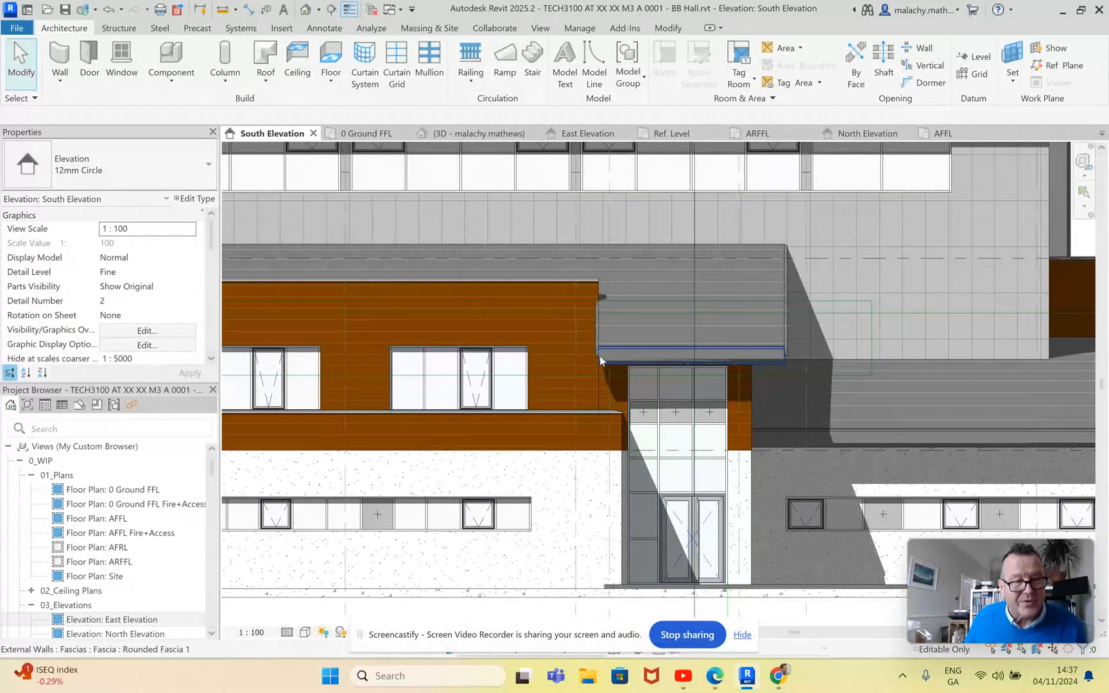
scroll(599, 356, down, 1)
Step: Inspect the rounded fascia on the roof eave in the 3D view and dismiss the project save reminder
click(453, 133)
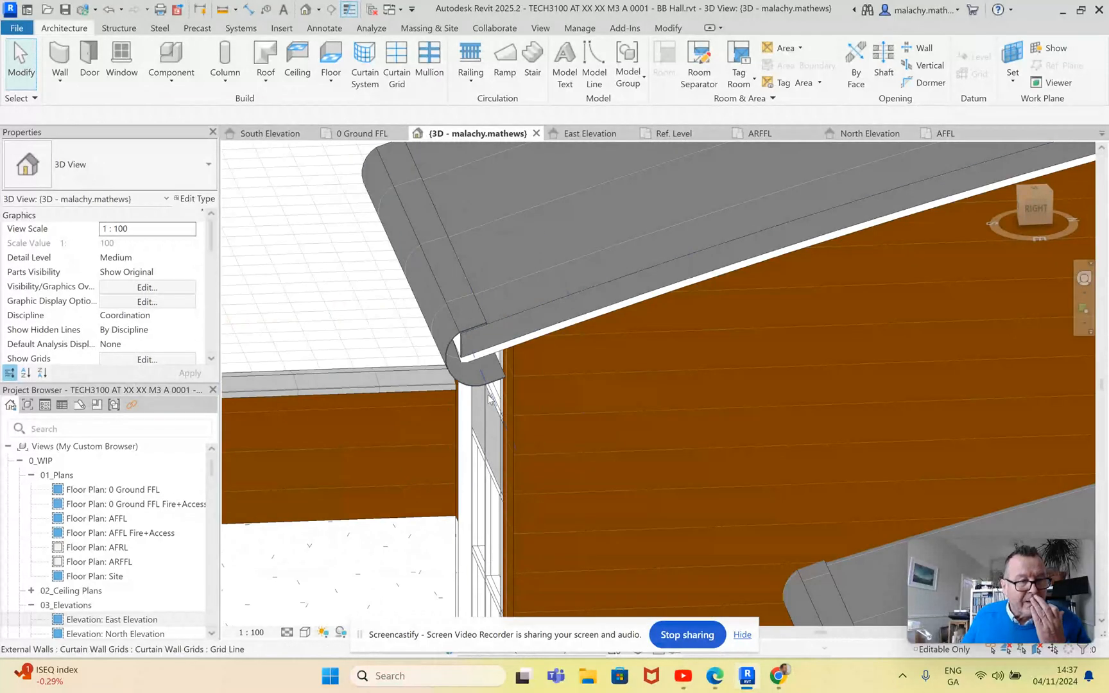
click(483, 377)
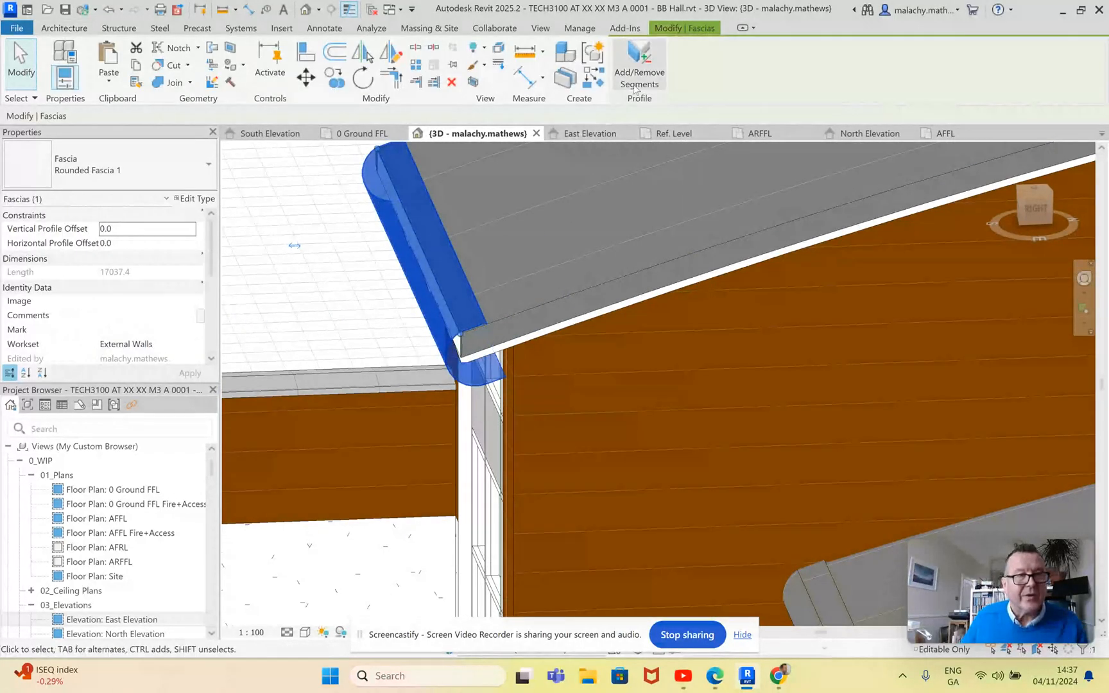
key(Escape)
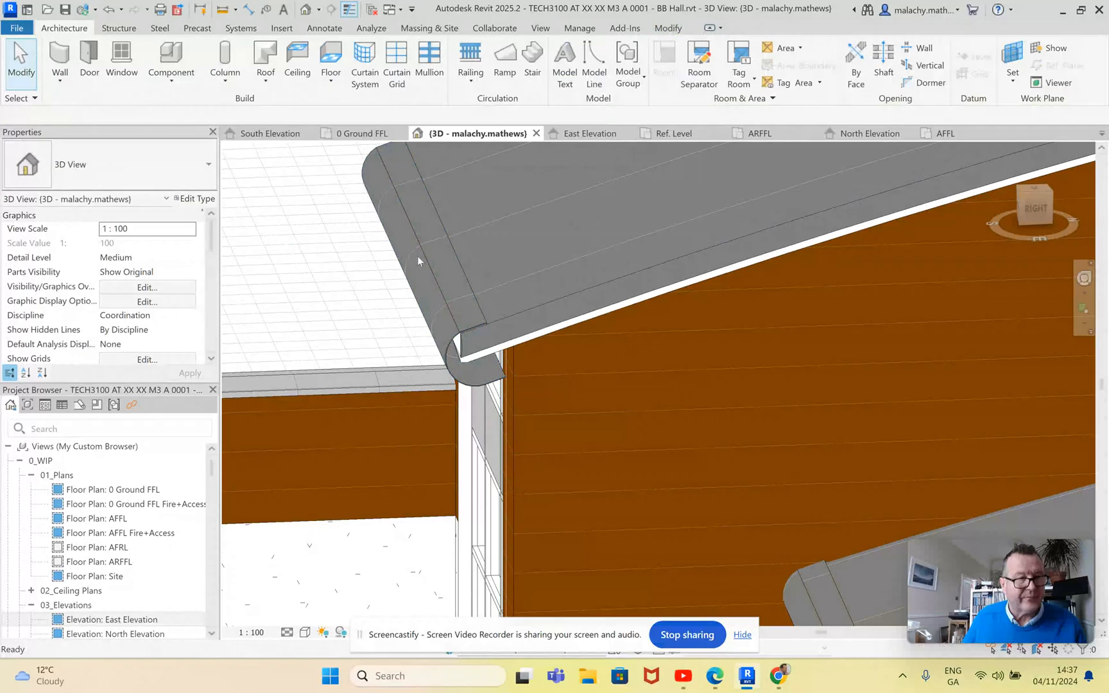
click(626, 380)
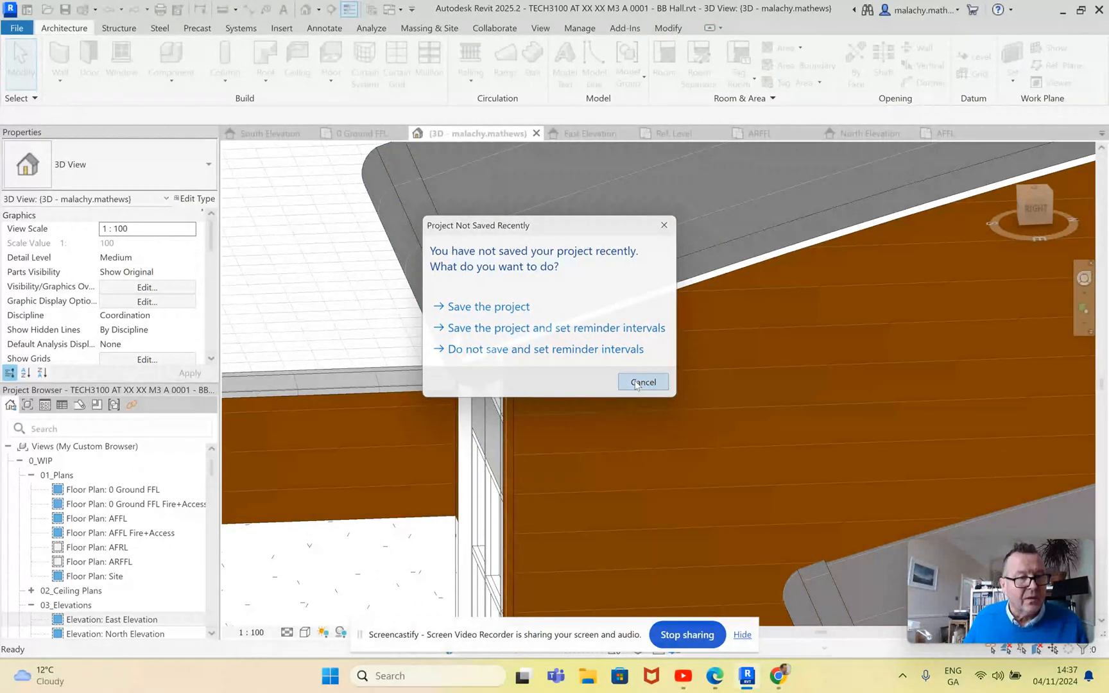
Step: Open the recent profile family Rounded Fascia 1.rfa
click(18, 28)
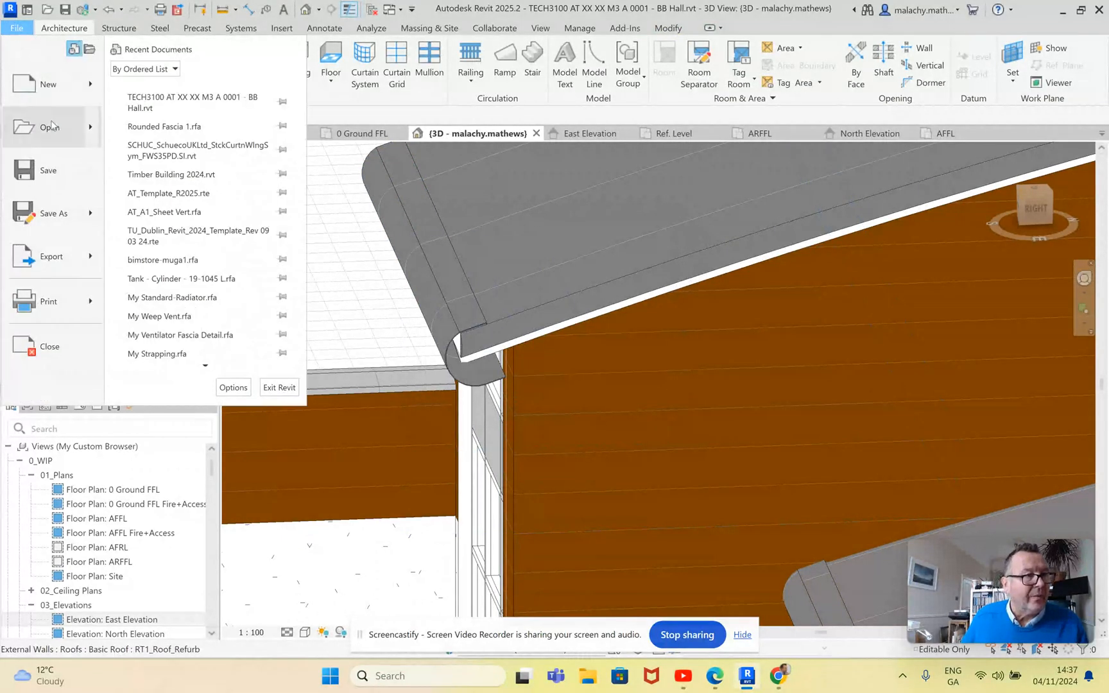
mouse_move(52, 87)
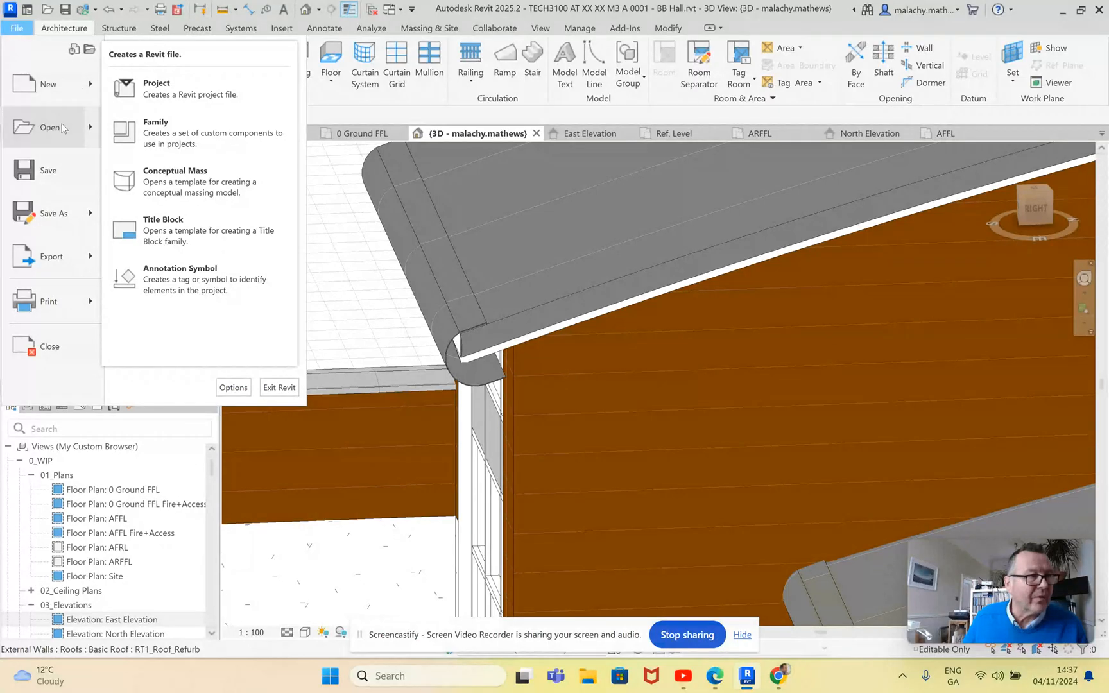
mouse_move(60, 123)
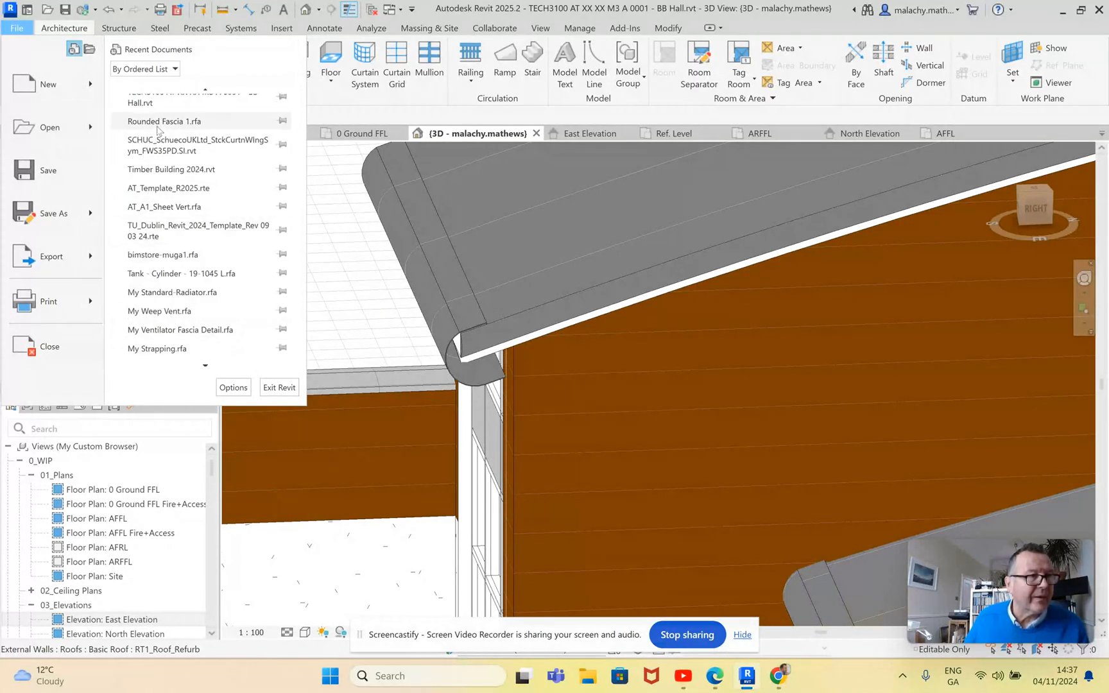
click(163, 121)
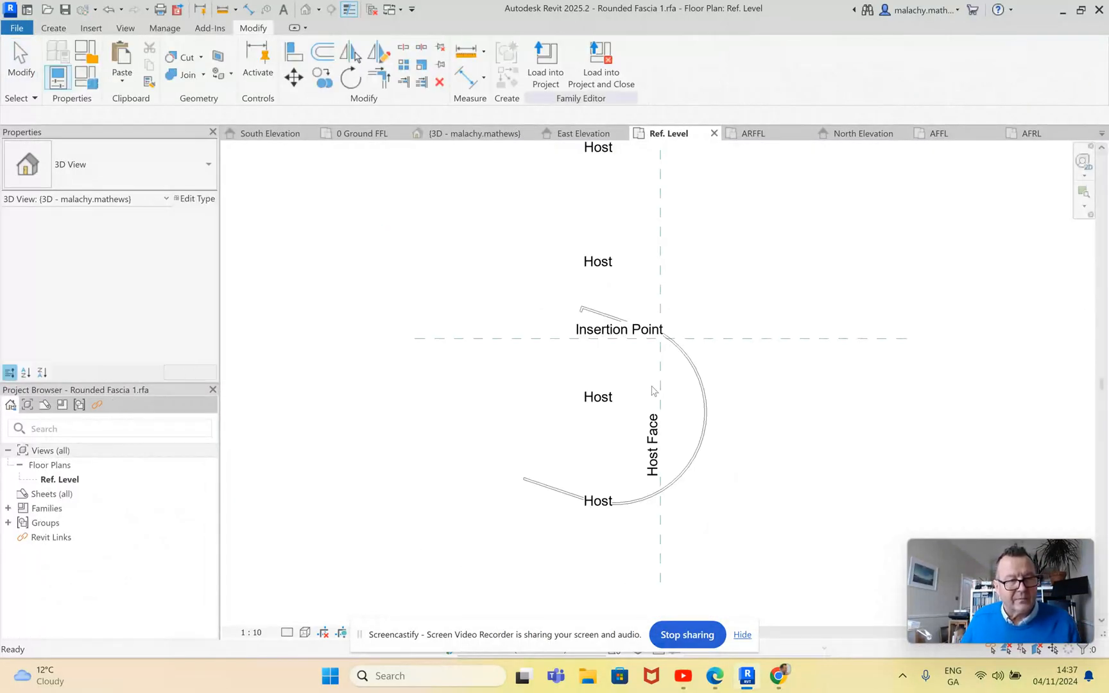
Step: Examine the curved fascia profile, including its hooked upper end, insertion point and host face
scroll(650, 356, up, 5)
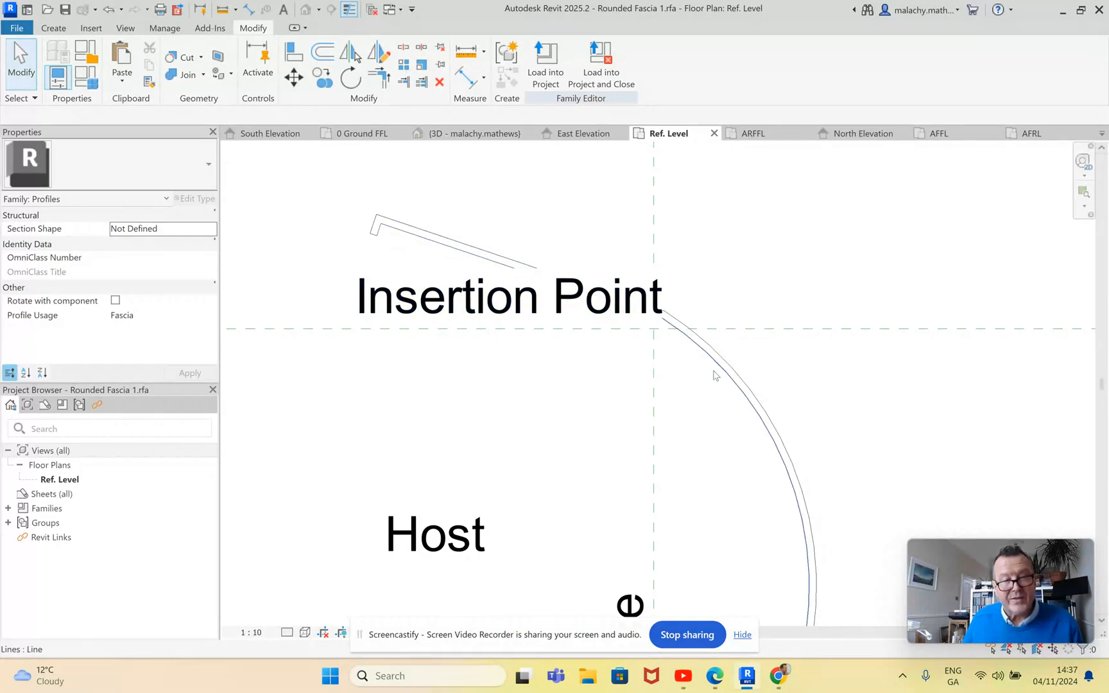
scroll(683, 428, down, 4)
scroll(683, 427, down, 2)
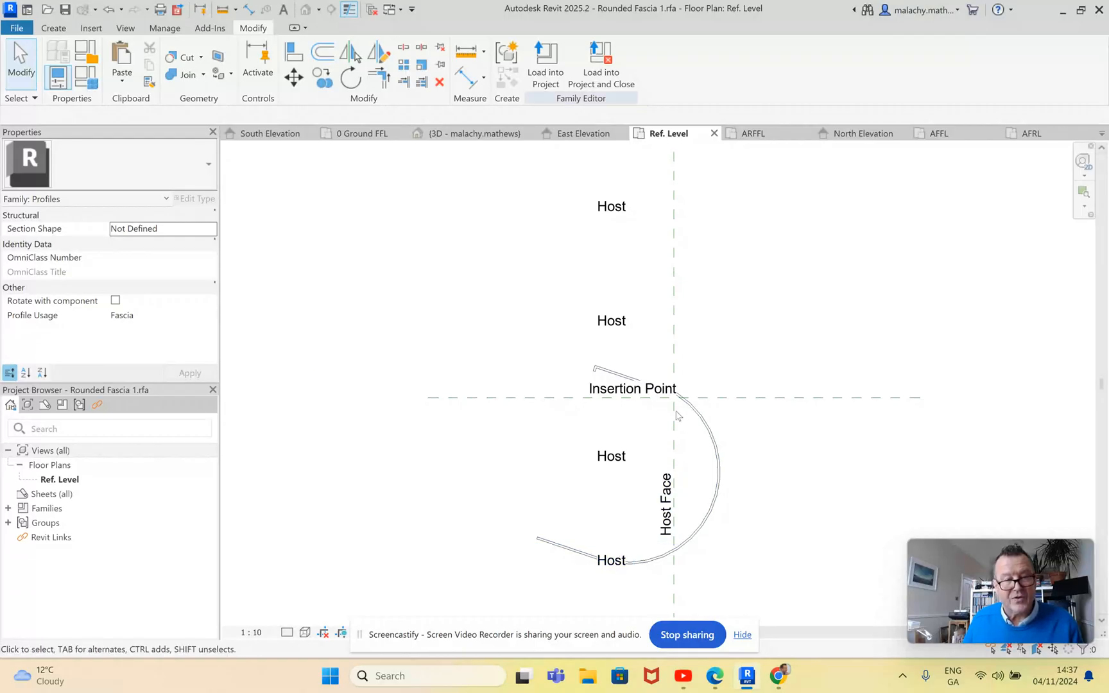
scroll(598, 384, up, 5)
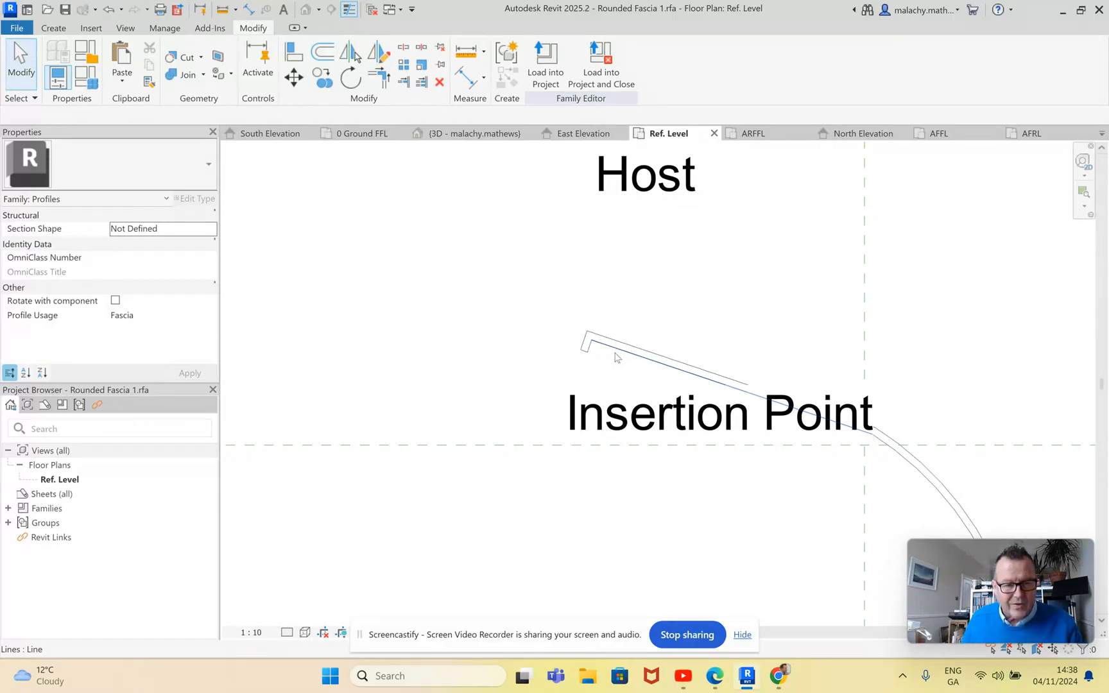
scroll(603, 356, down, 5)
scroll(605, 363, up, 4)
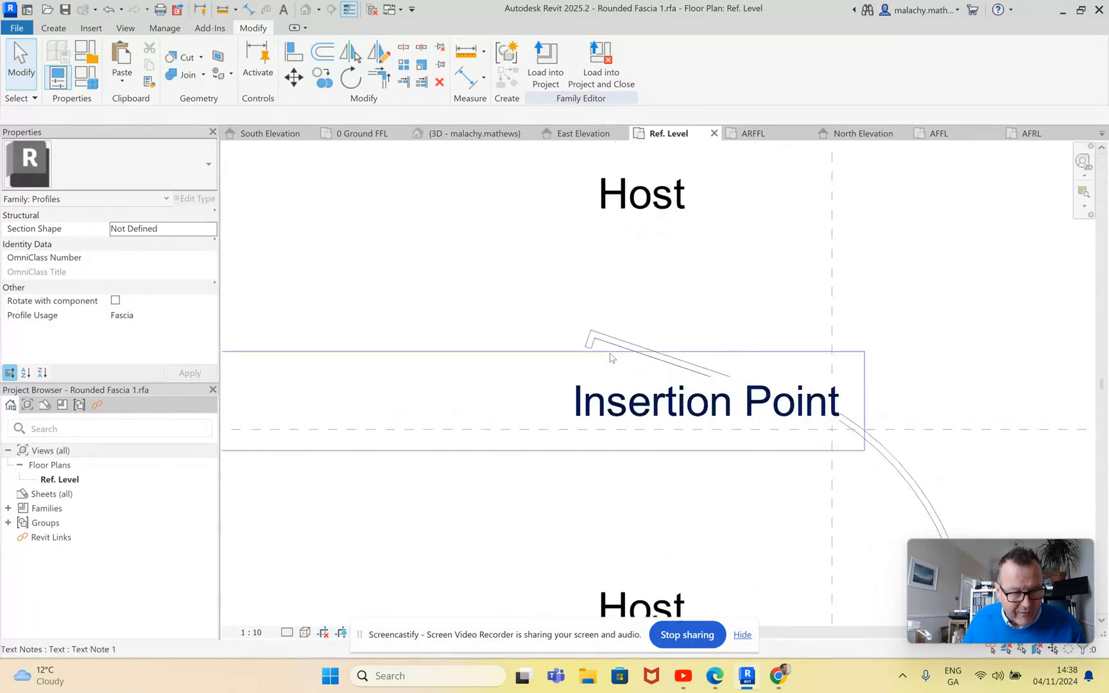
scroll(594, 363, down, 4)
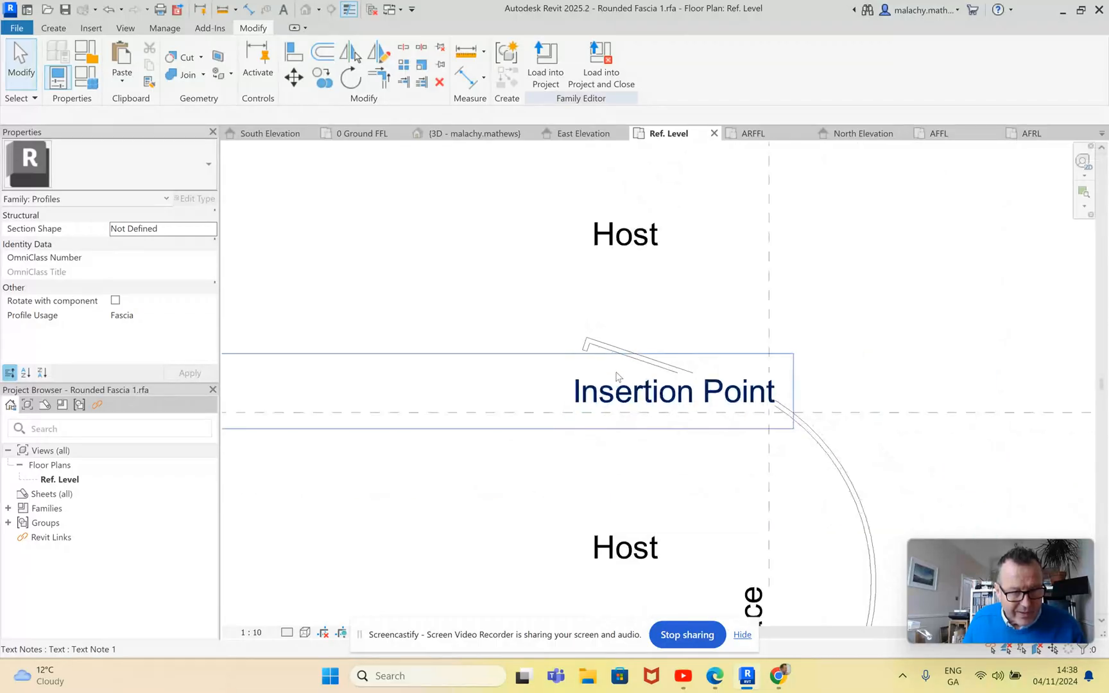
middle_drag(663, 436, 671, 356)
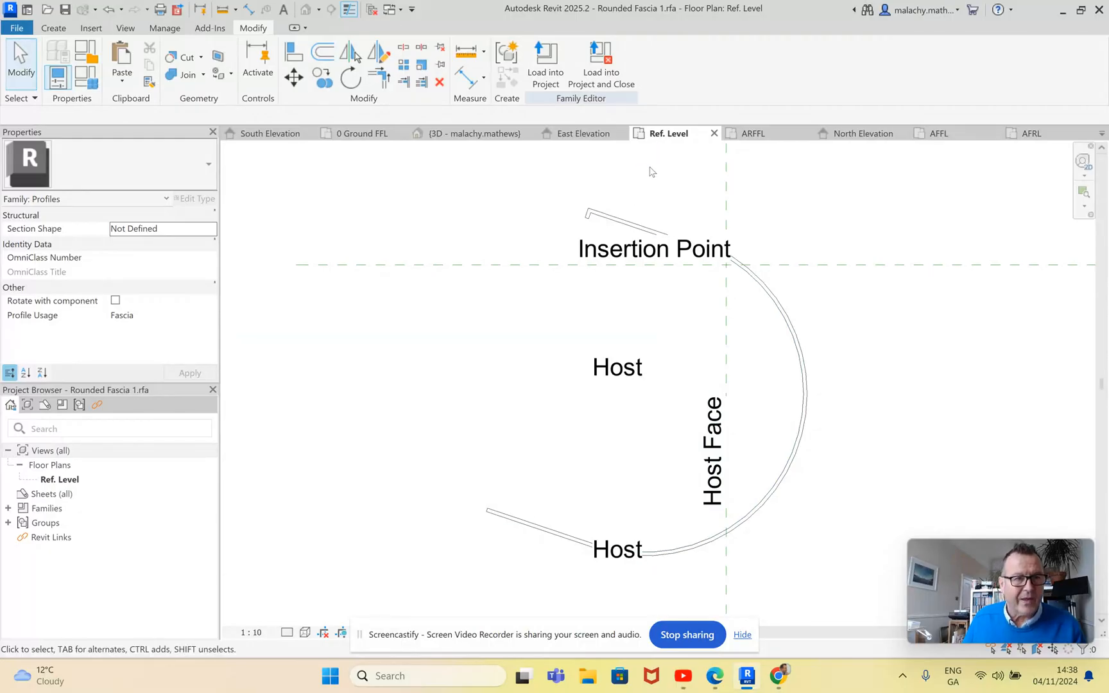
Step: Open Building Section 3 from the 0 Ground FFL plan and examine how the rounded fascia wraps the low roof's eave
click(355, 134)
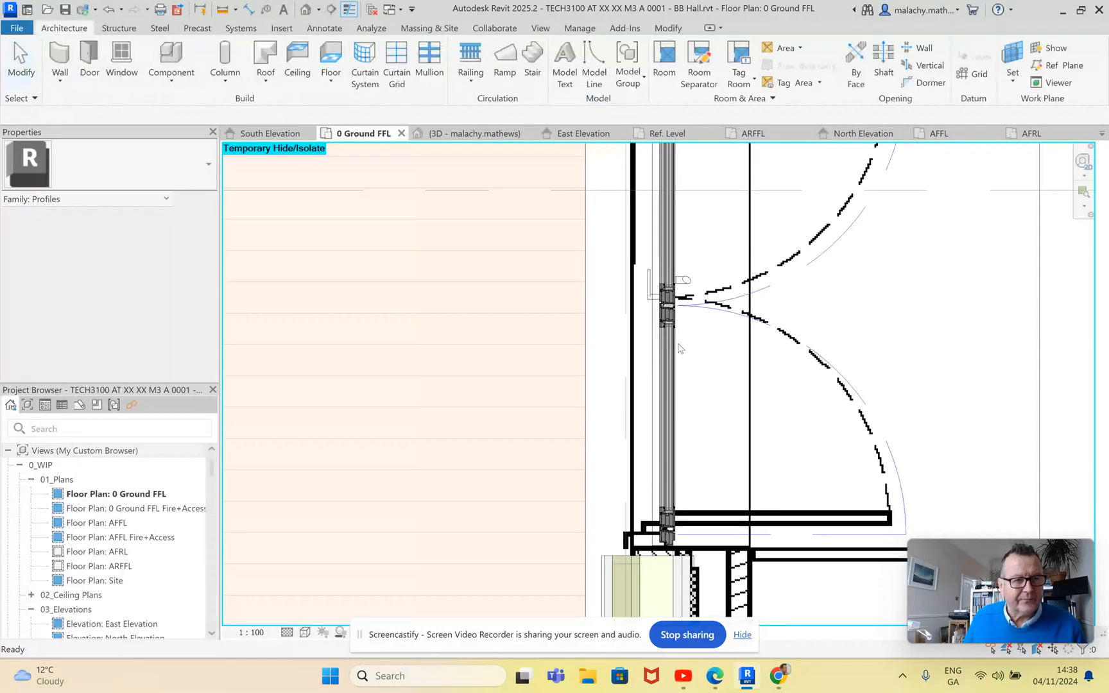
scroll(717, 380, down, 8)
scroll(717, 381, down, 2)
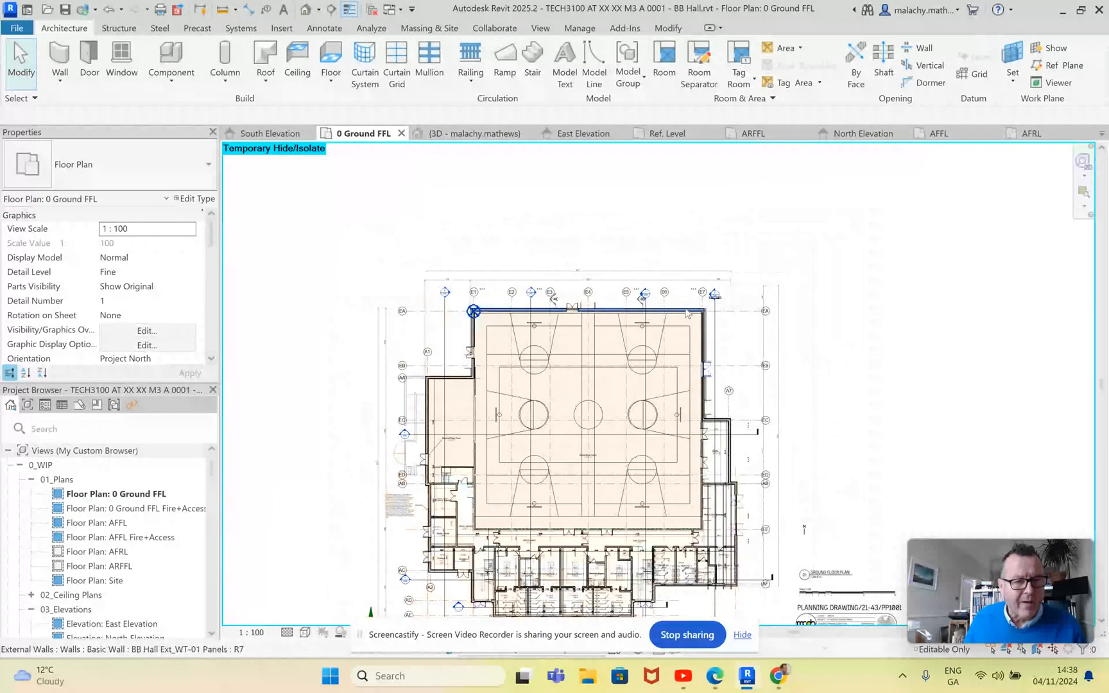
double_click(473, 311)
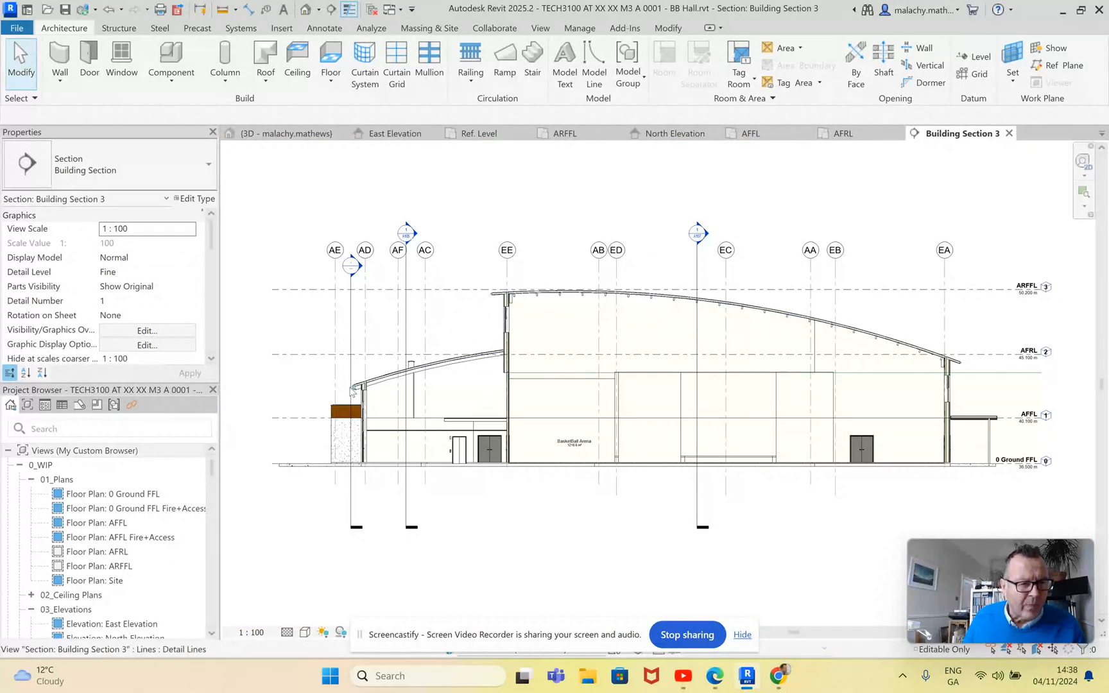
scroll(371, 399, up, 8)
scroll(372, 399, up, 3)
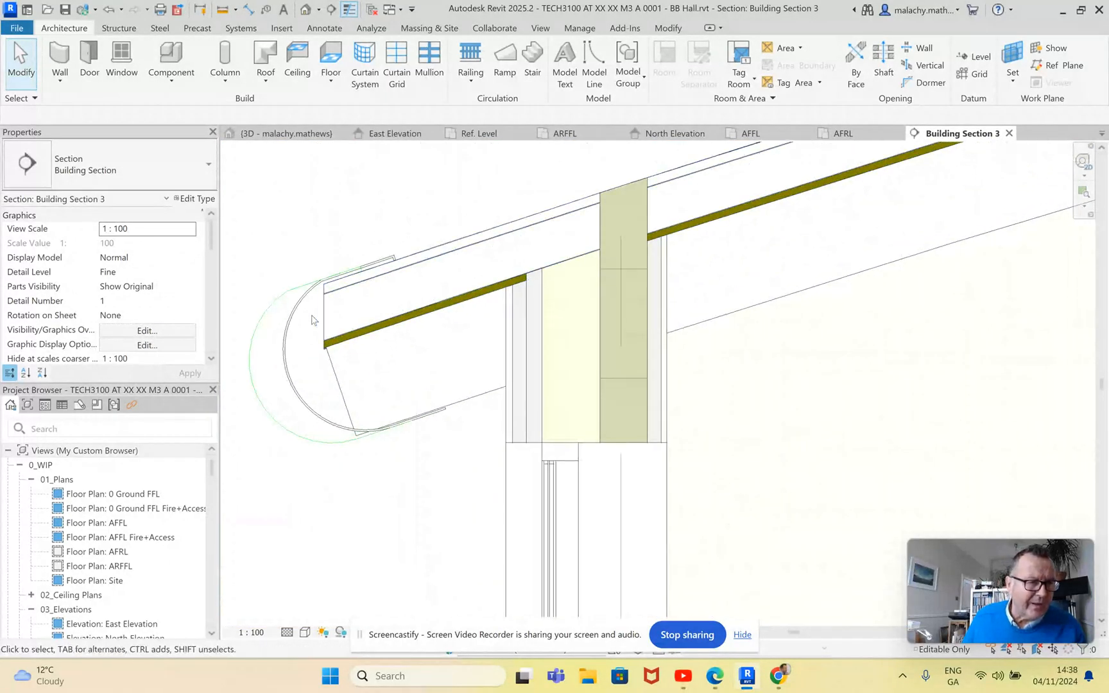
scroll(313, 320, up, 2)
scroll(352, 245, up, 3)
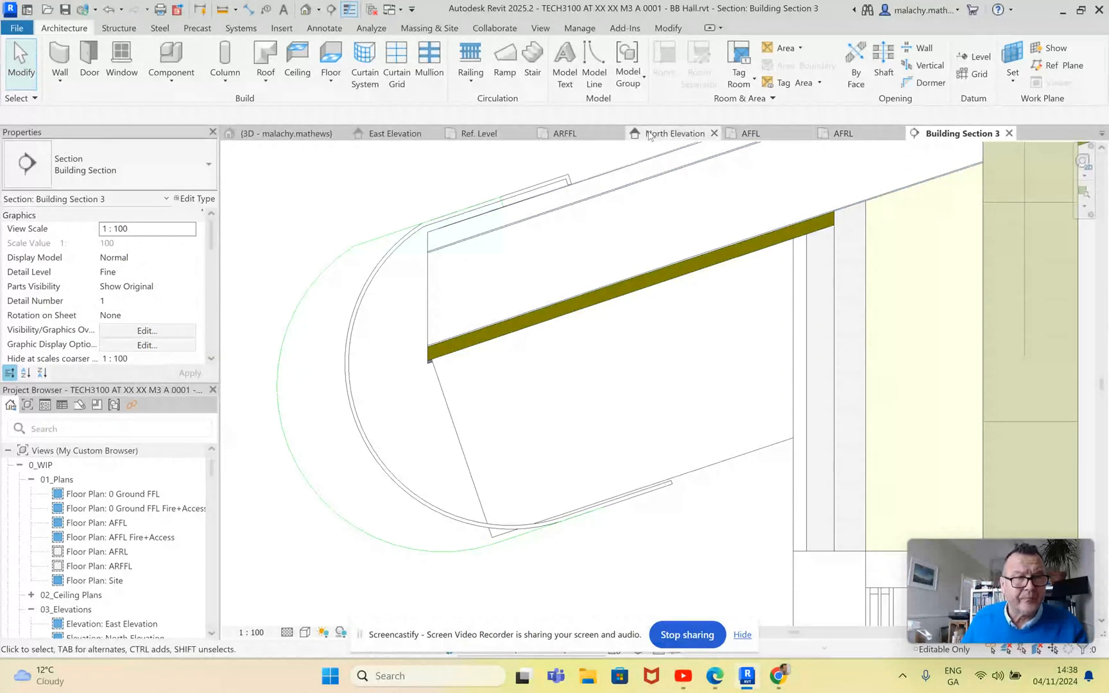
Step: Set the Profile Usage of the Rounded Fascia 1 profile family to Fascia
click(506, 138)
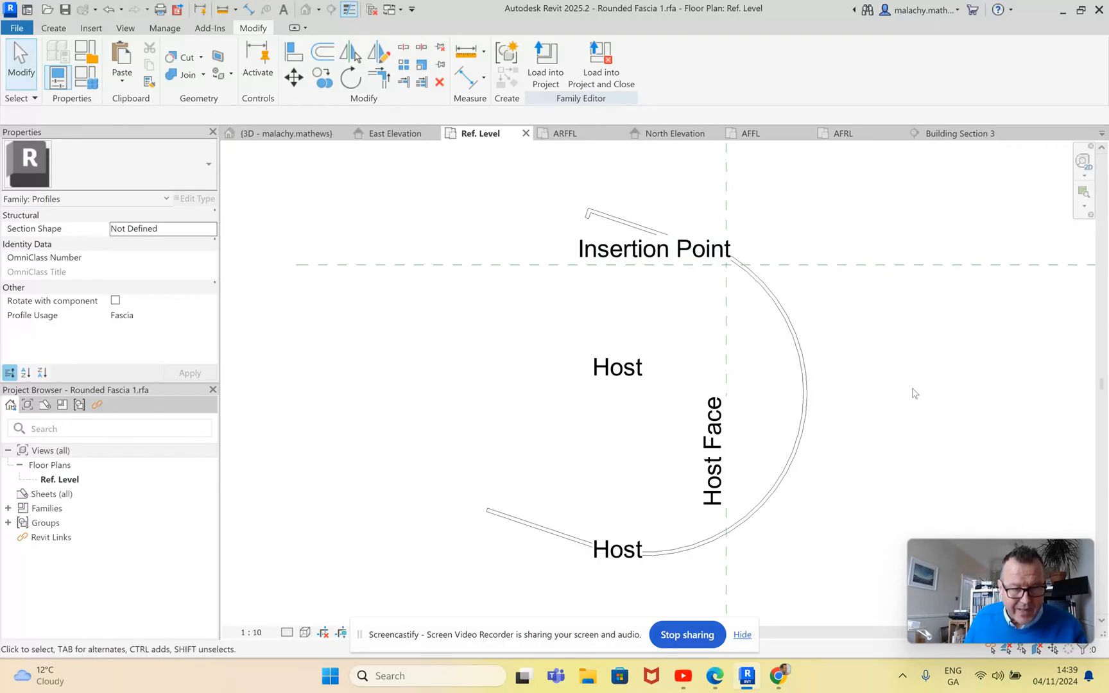
click(207, 316)
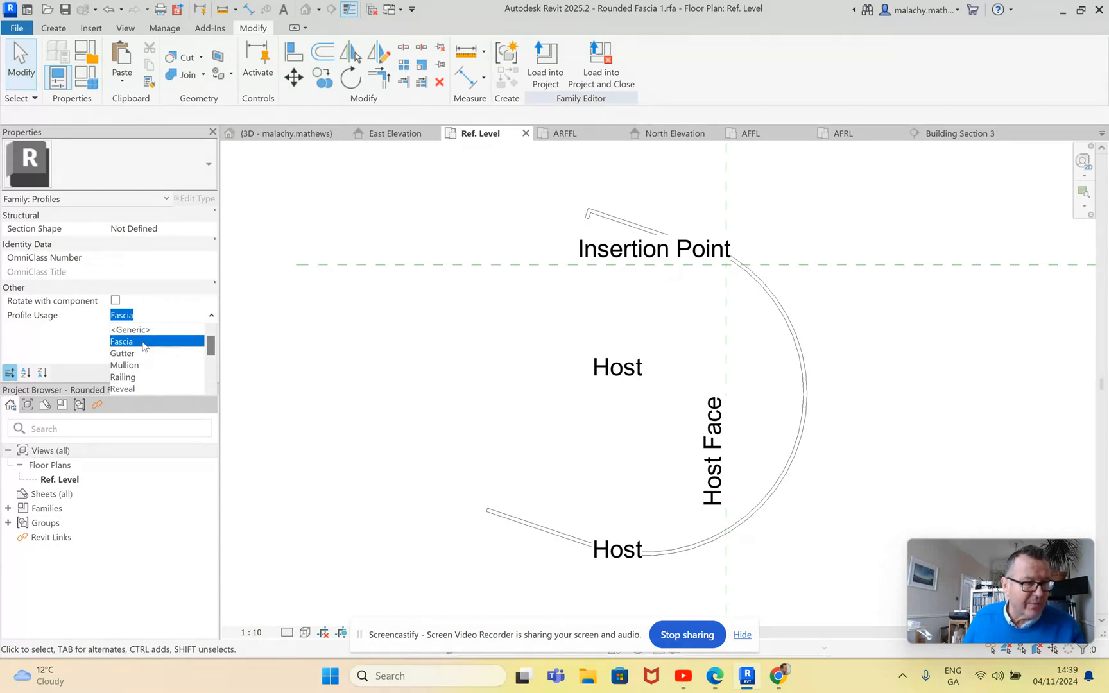
click(144, 342)
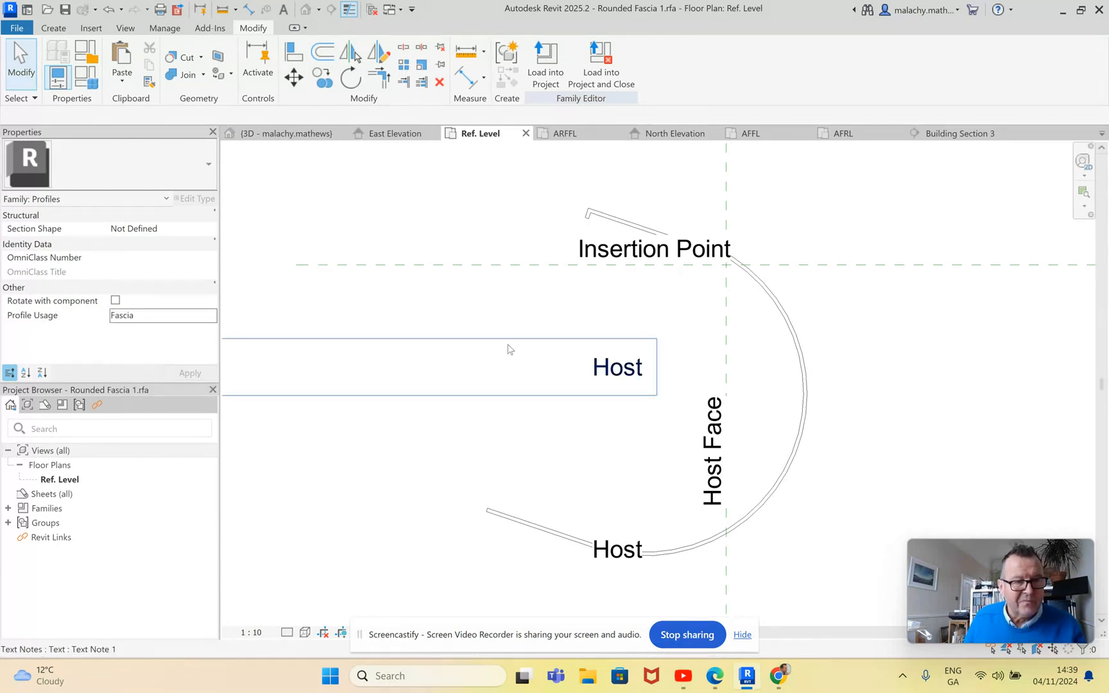
scroll(539, 350, down, 3)
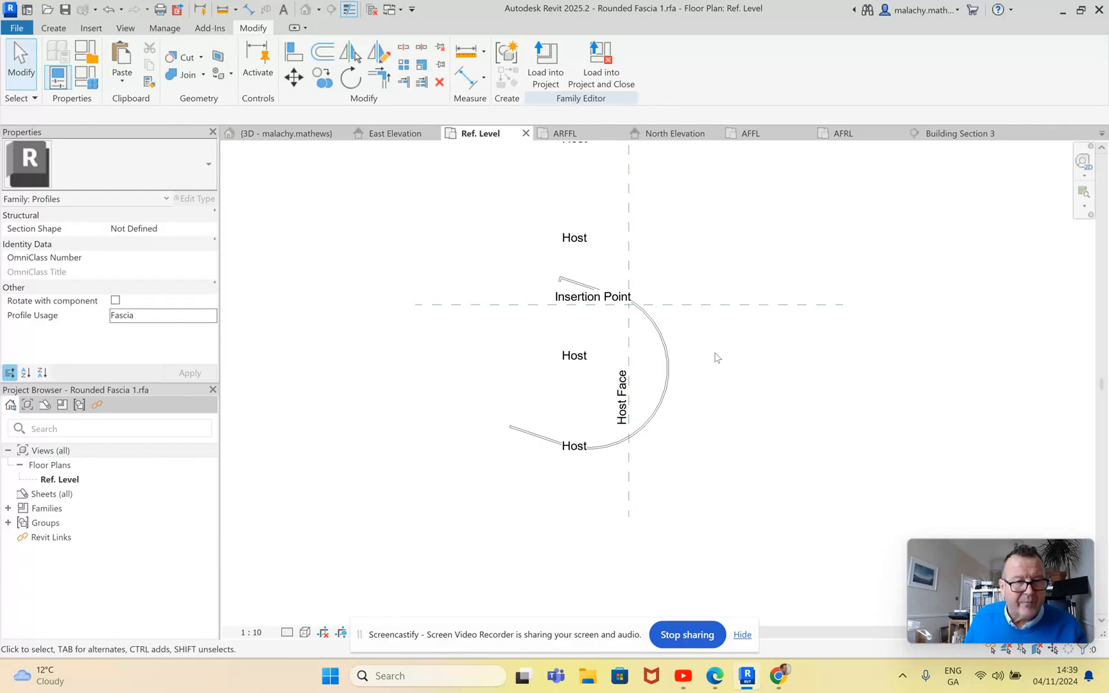
scroll(717, 357, down, 1)
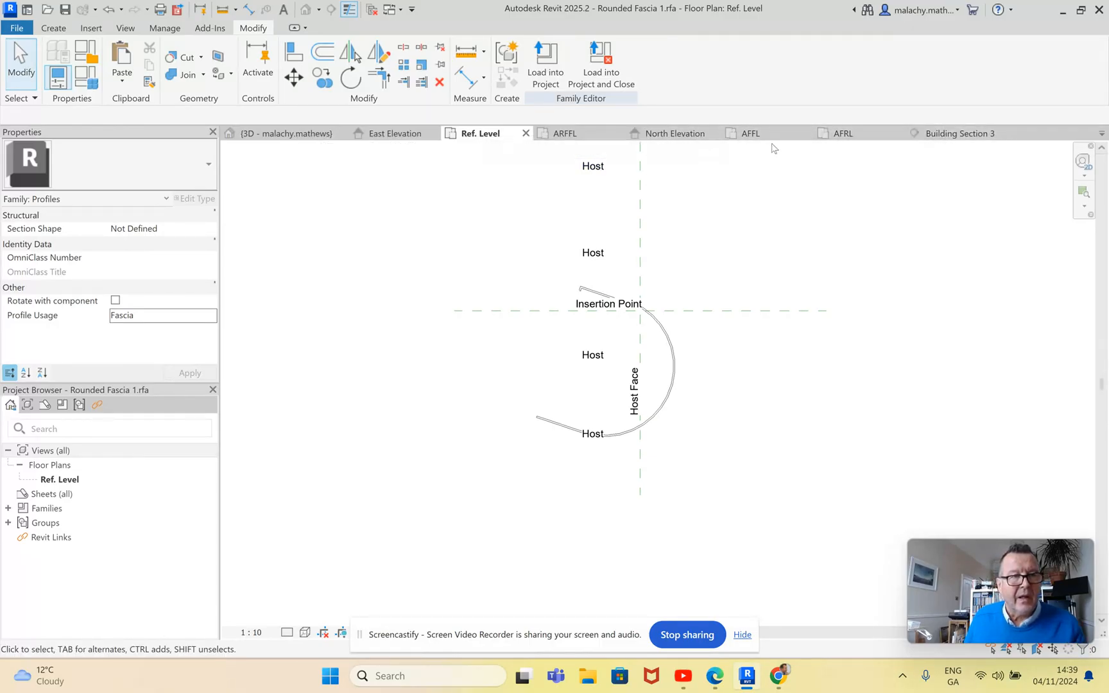
Step: Place a Roof Fascia of type Rounded Fascia 1 along the sloping side edge of the roof in the 3D view
click(319, 135)
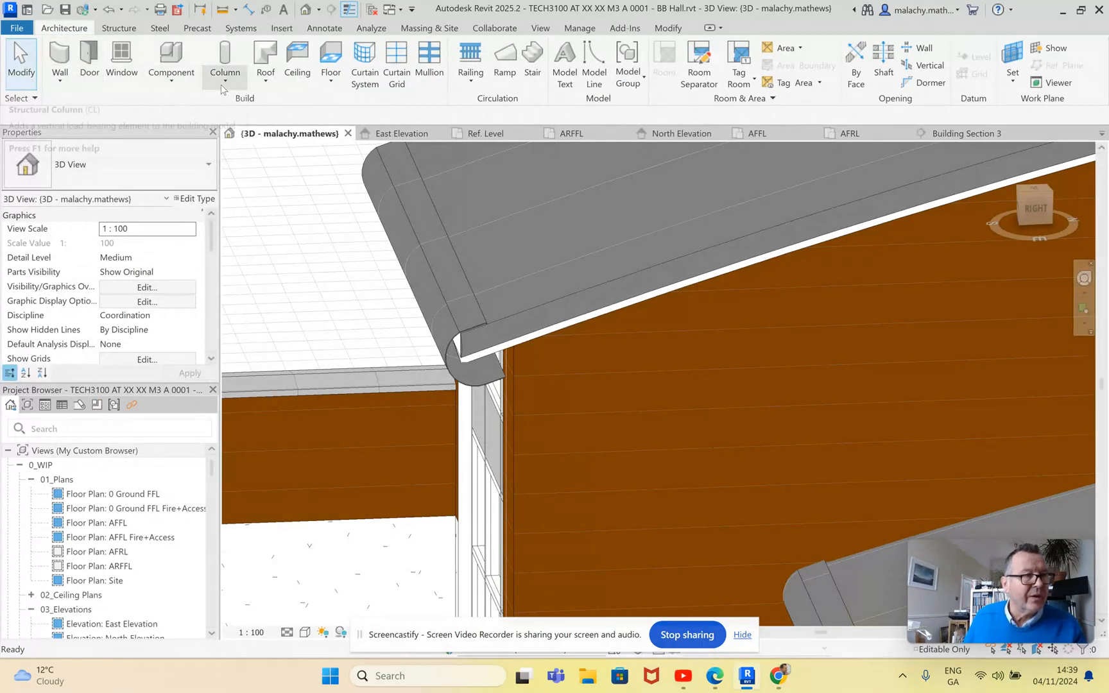
click(263, 82)
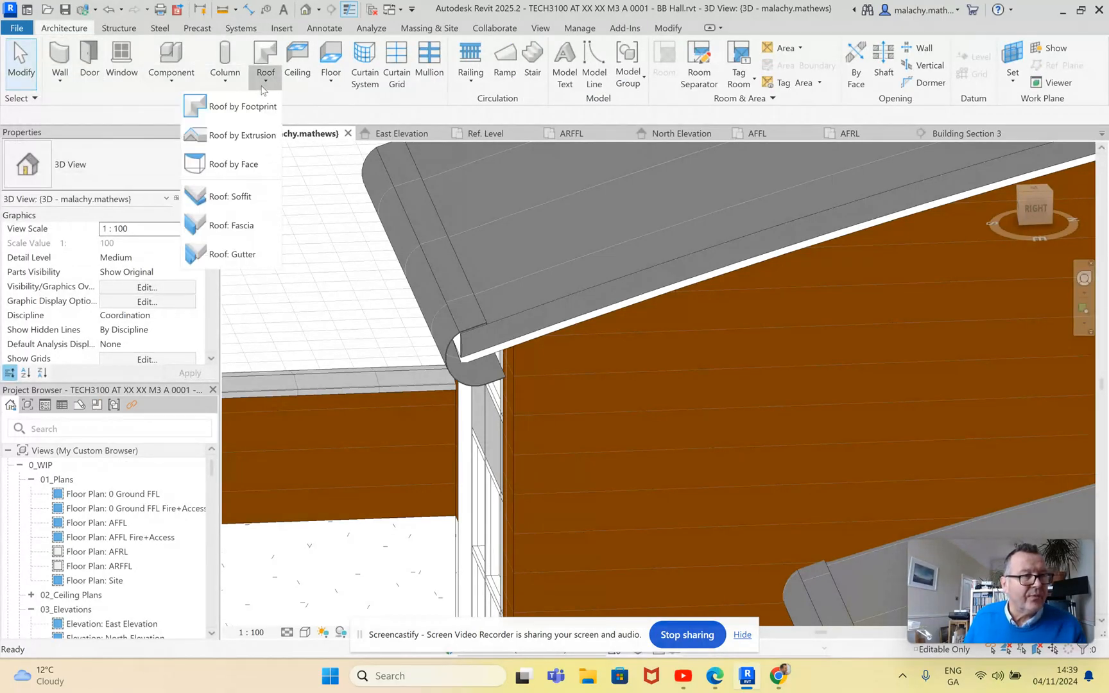
click(230, 225)
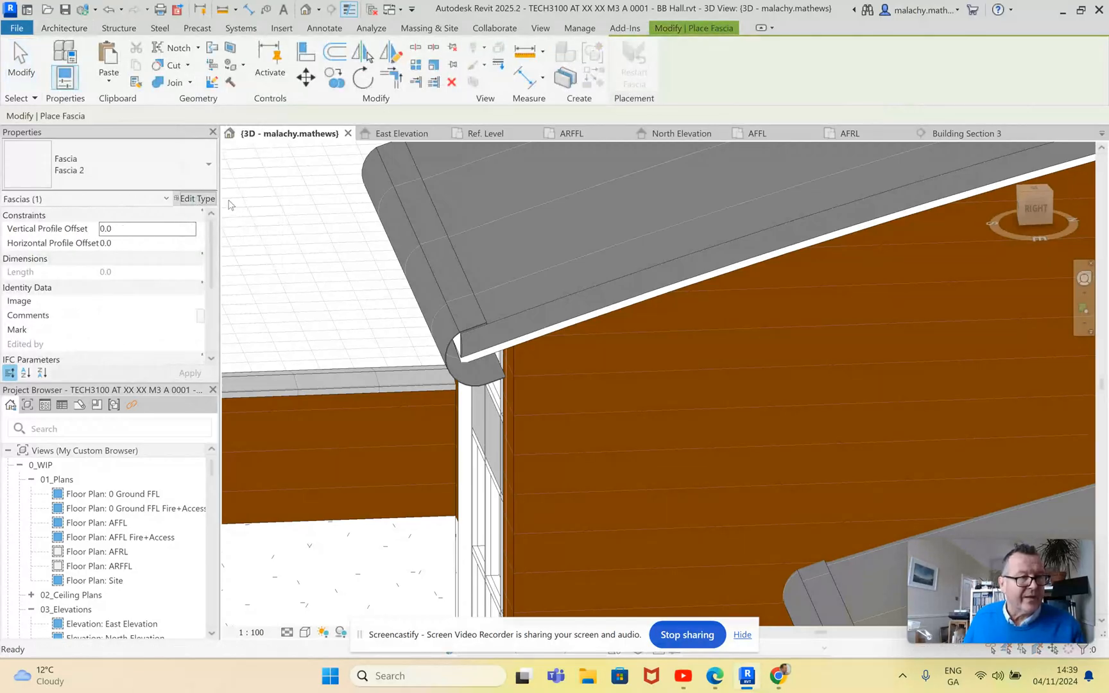
click(196, 199)
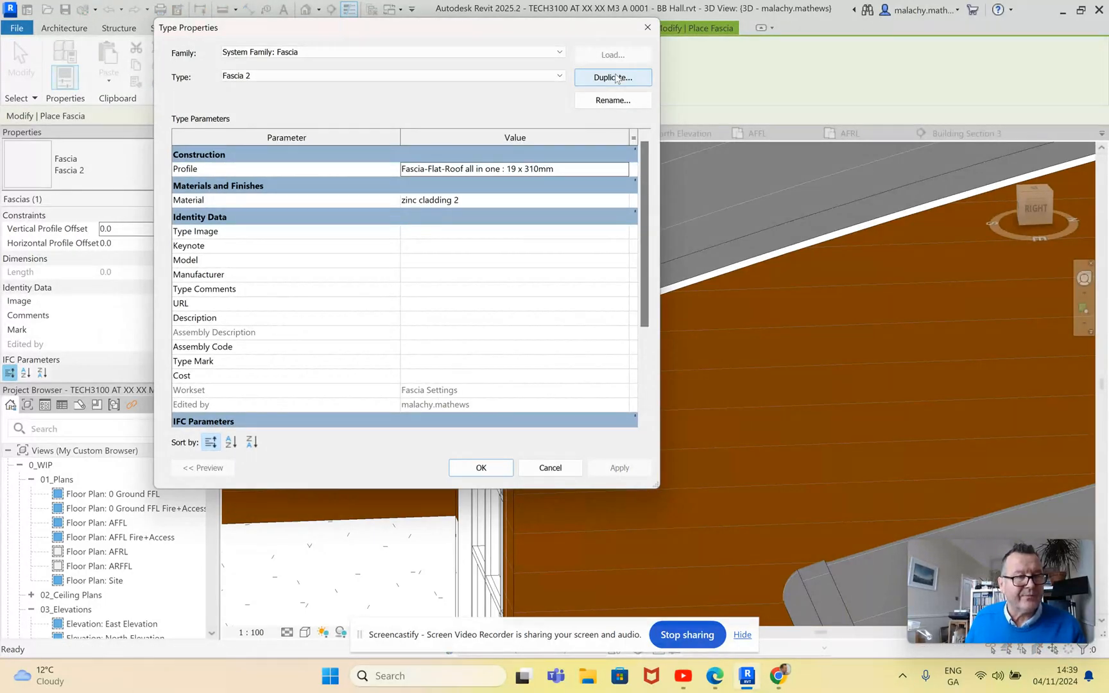
click(559, 76)
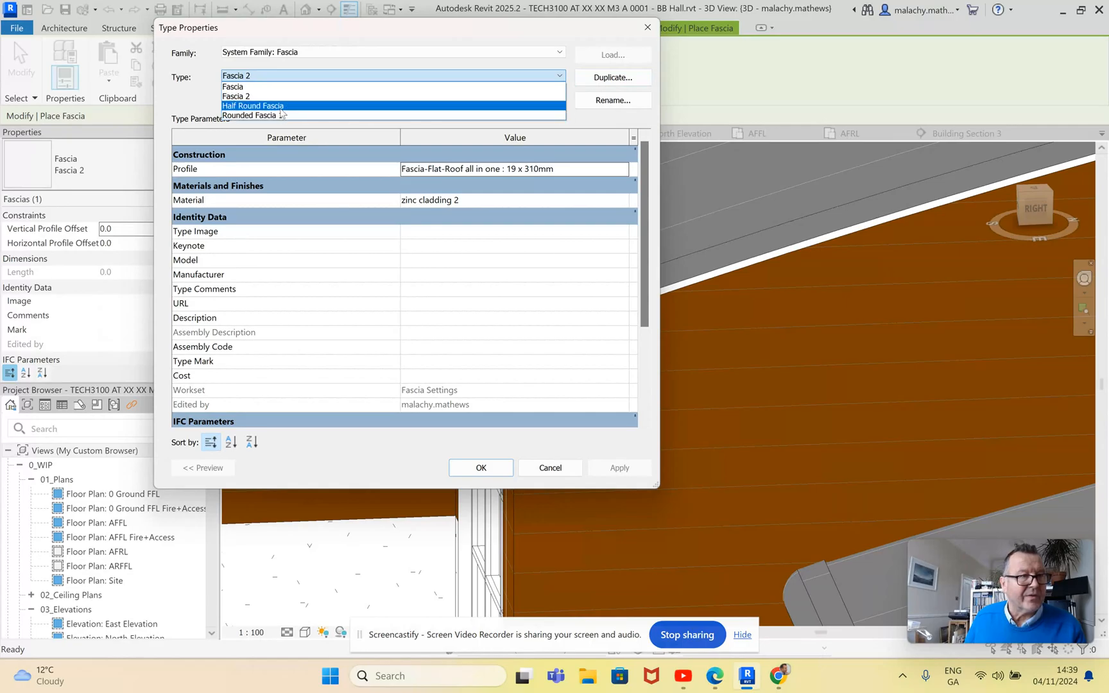
click(280, 115)
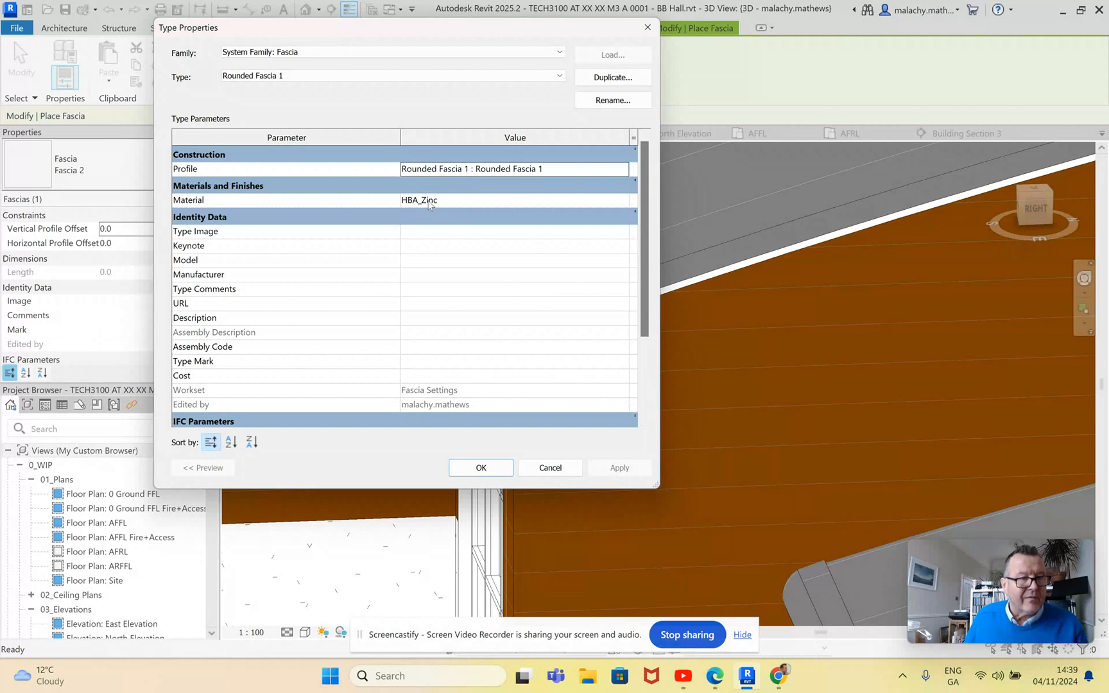
click(481, 467)
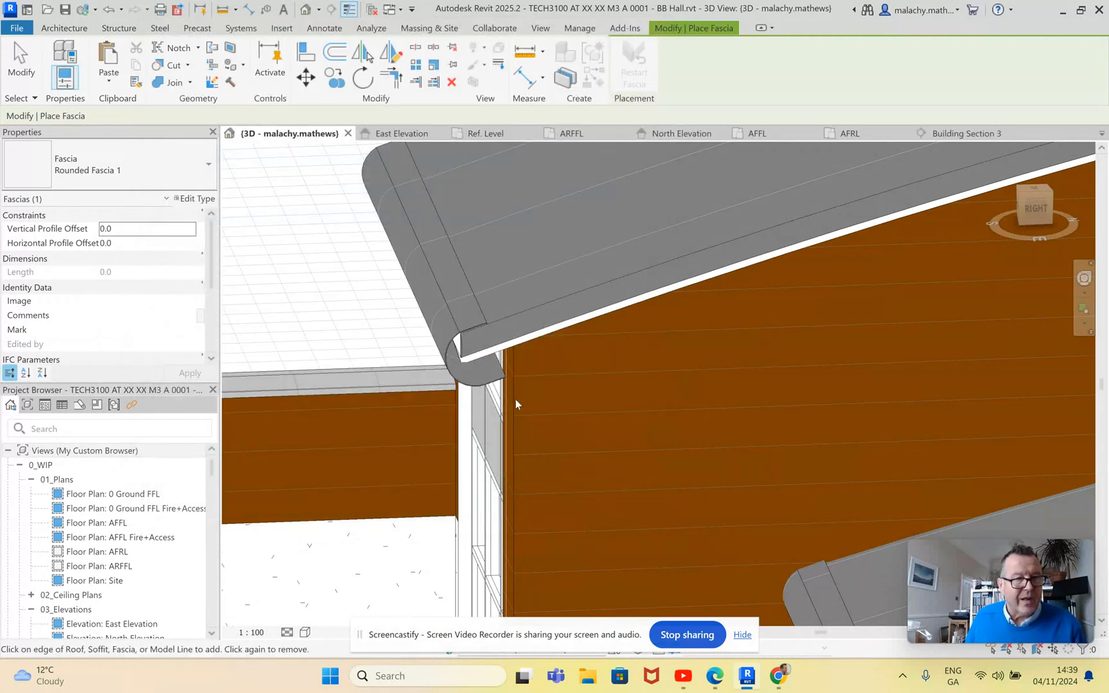
click(519, 342)
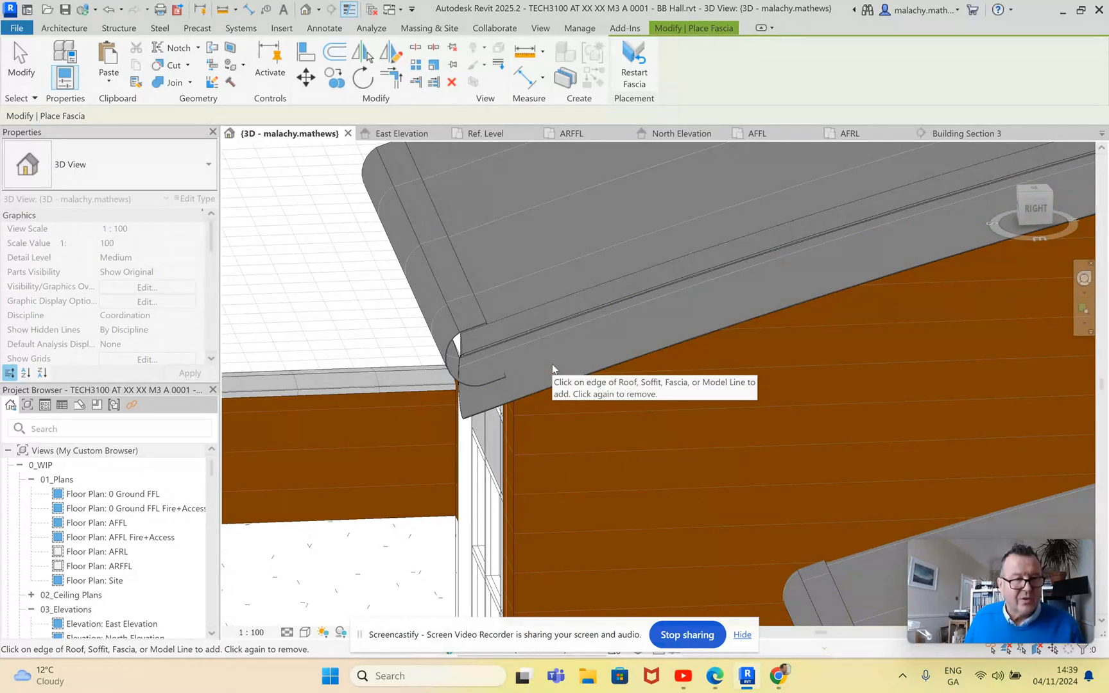
Step: End fascia placement and delete the Rounded Fascia 1 from the sloping side edge of the roof
key(Escape)
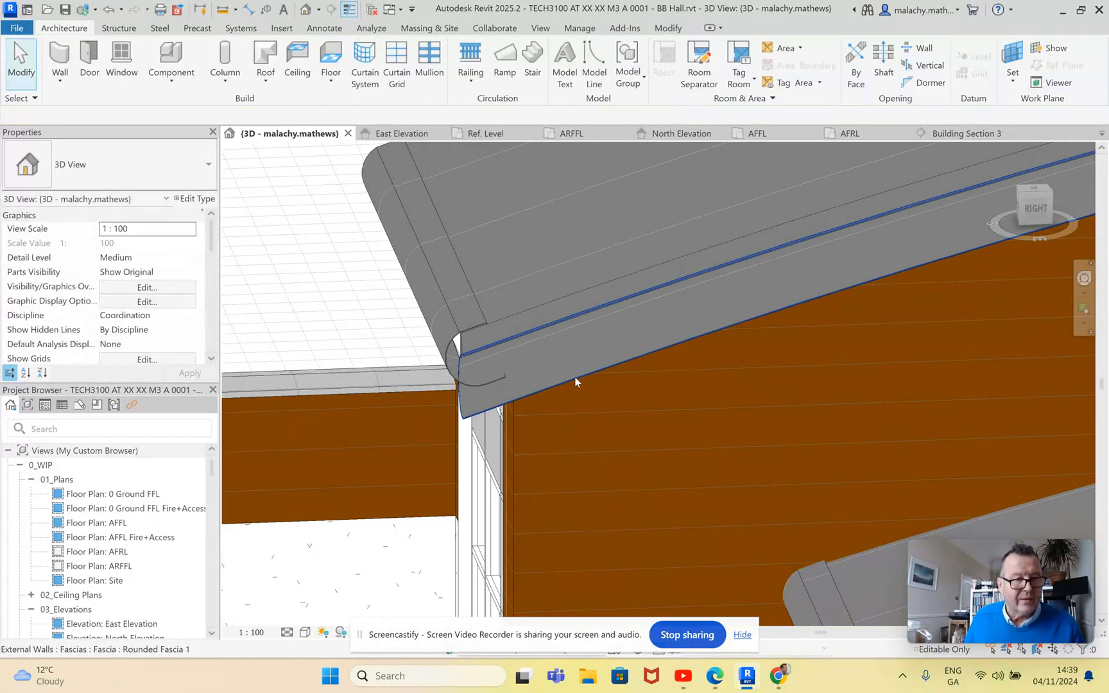
click(575, 378)
key(Delete)
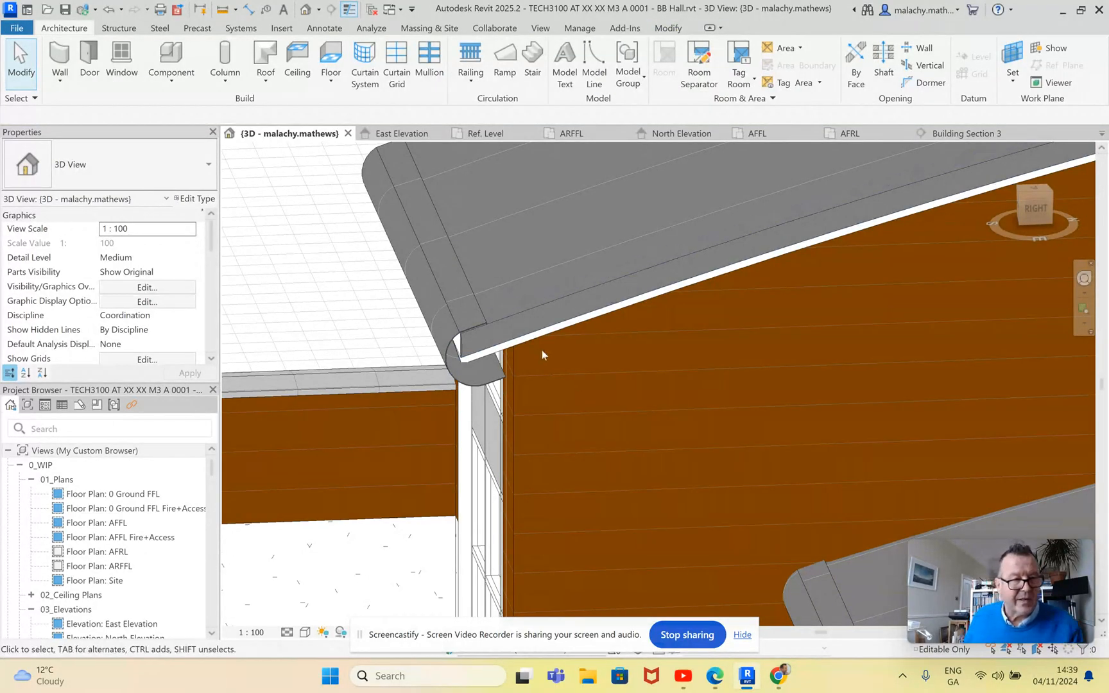
Step: Examine the Half Round Fascia along the roof's sloping edge and view its properties
scroll(540, 349, down, 3)
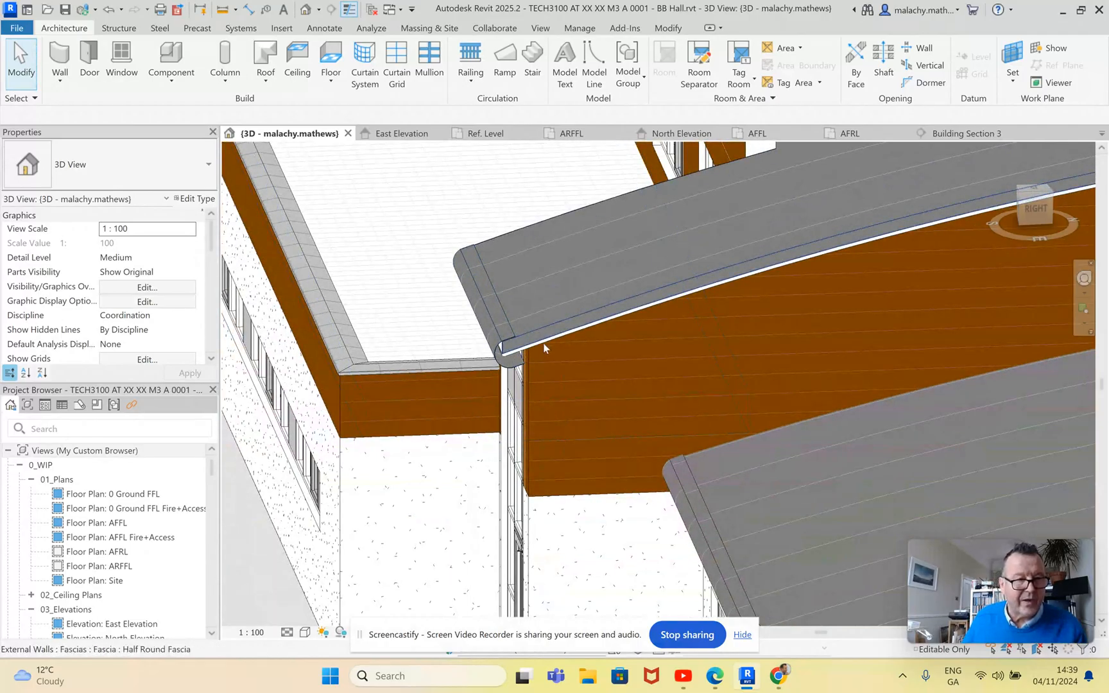
scroll(543, 343, down, 2)
middle_drag(609, 367, 544, 384)
scroll(545, 384, up, 1)
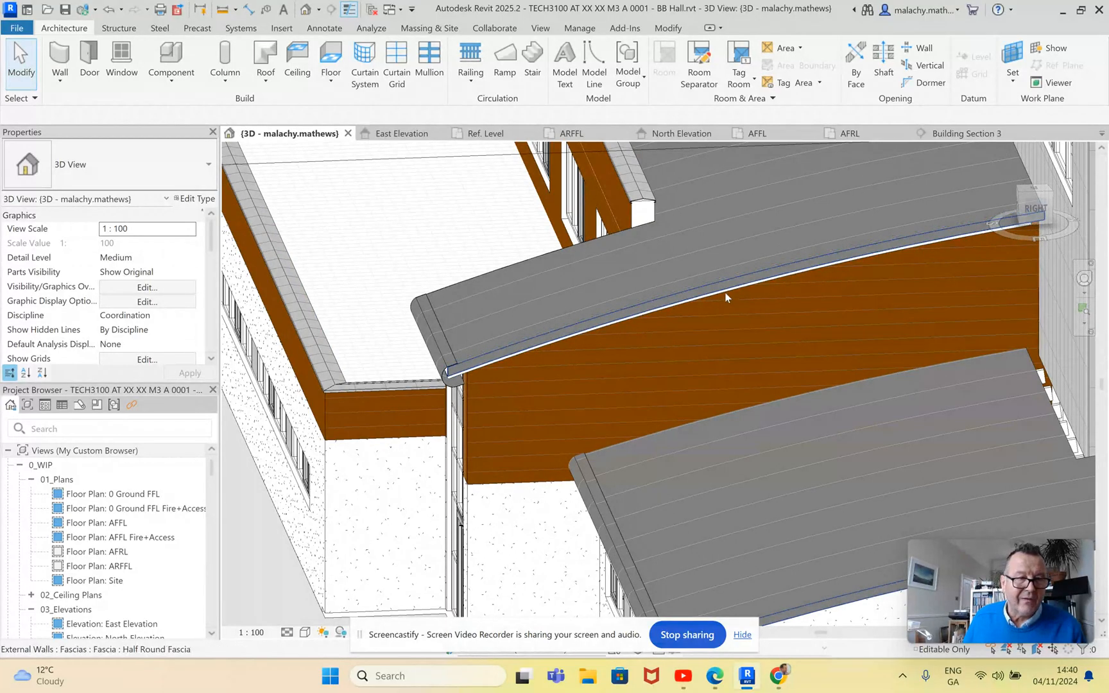
scroll(703, 295, up, 4)
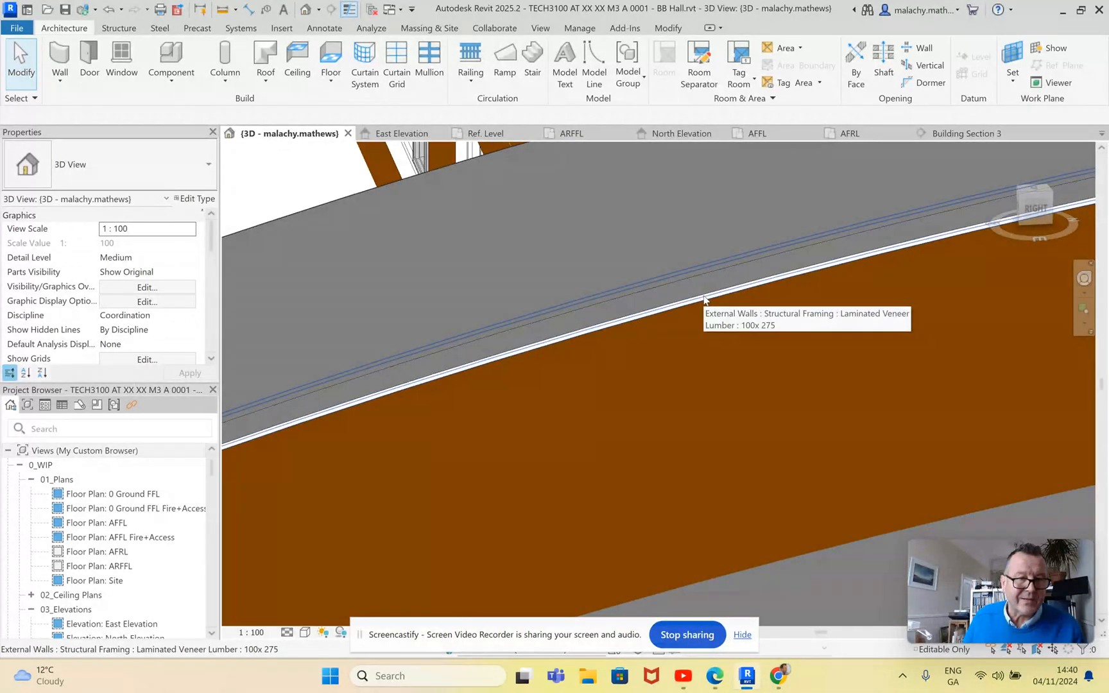
click(703, 296)
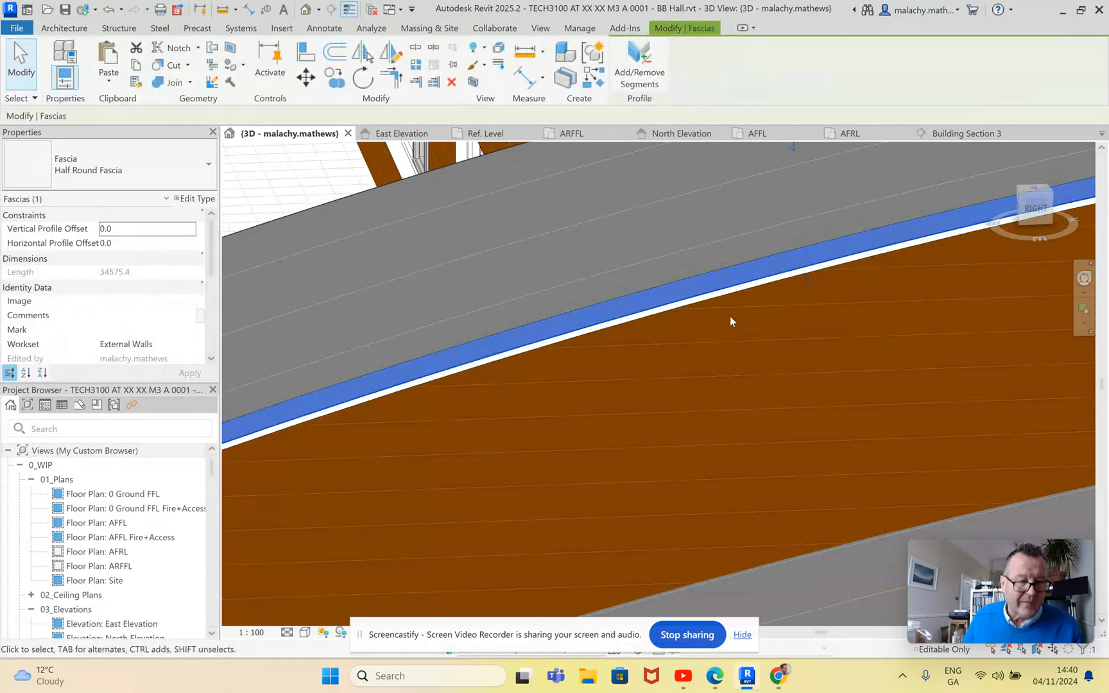
key(Escape)
Step: Examine the curved roofs, fascia ends, canopies and glazing around the front, rear and side of the building in 3D
scroll(770, 313, down, 3)
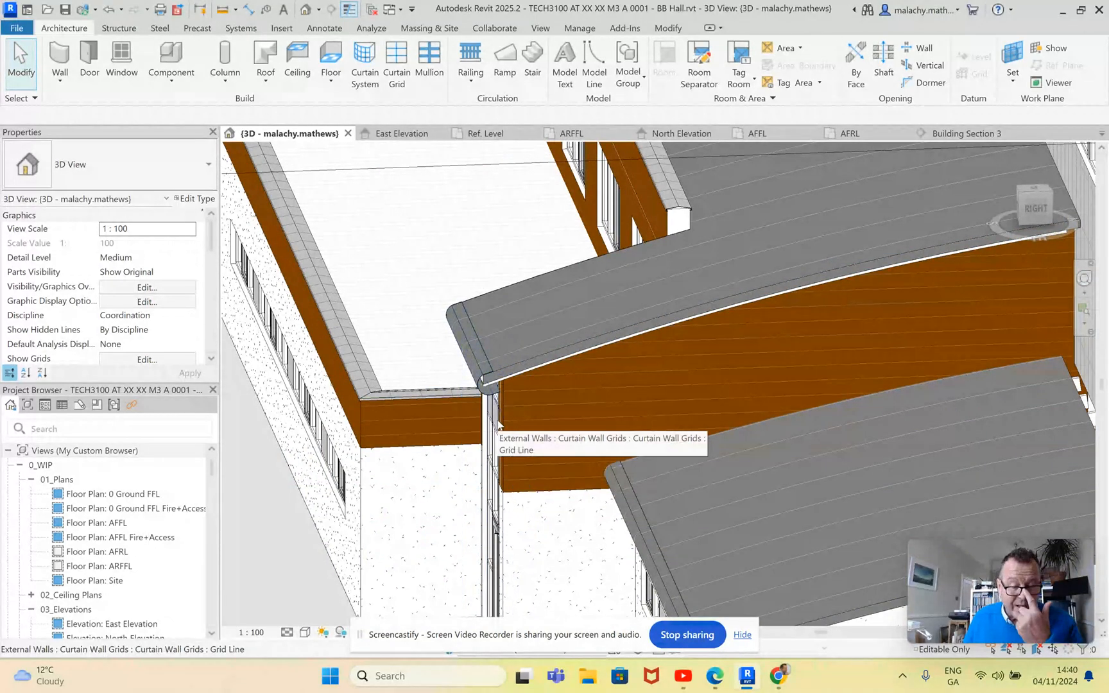
scroll(499, 425, down, 4)
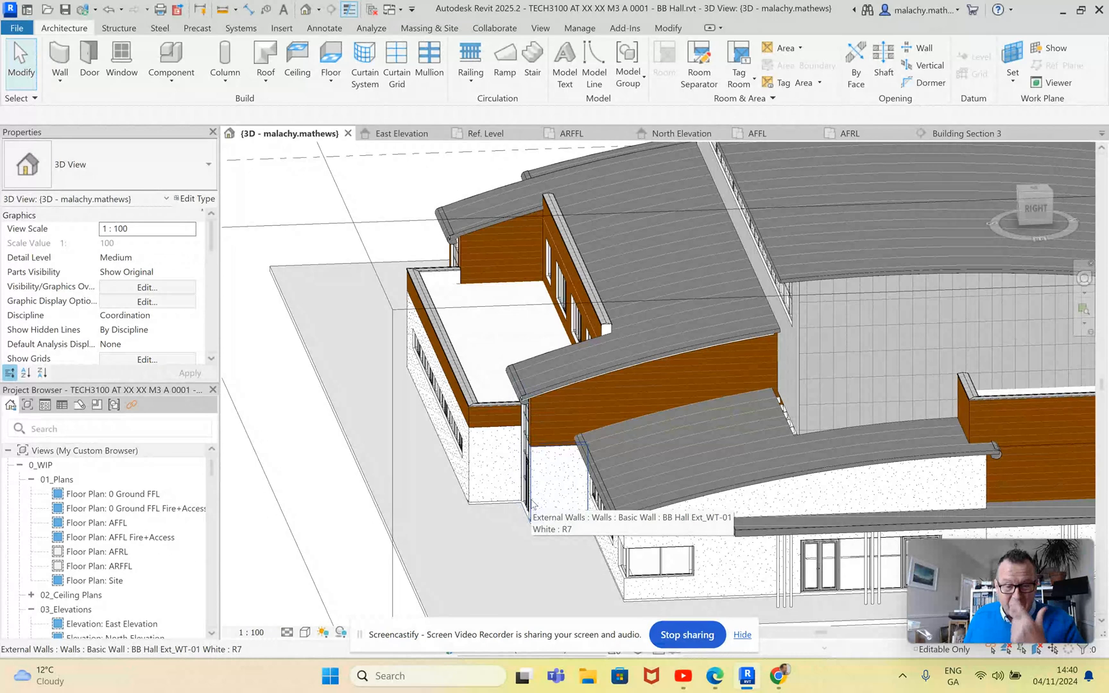
scroll(622, 454, down, 3)
shift+middle_drag(638, 442, 686, 395)
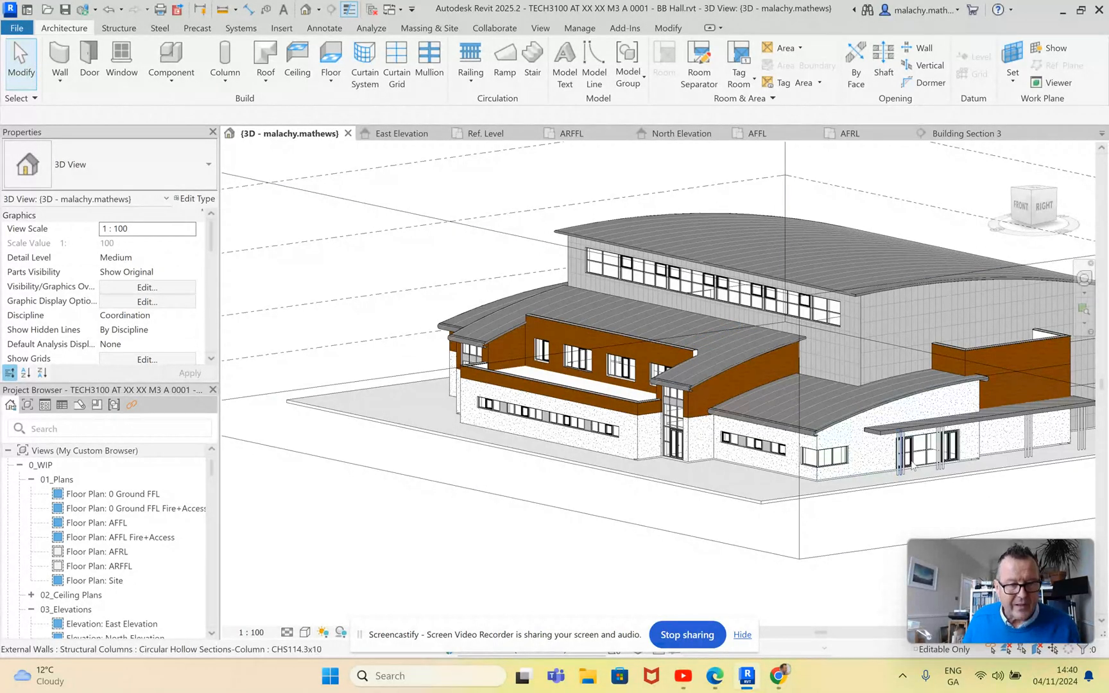
scroll(768, 394, up, 5)
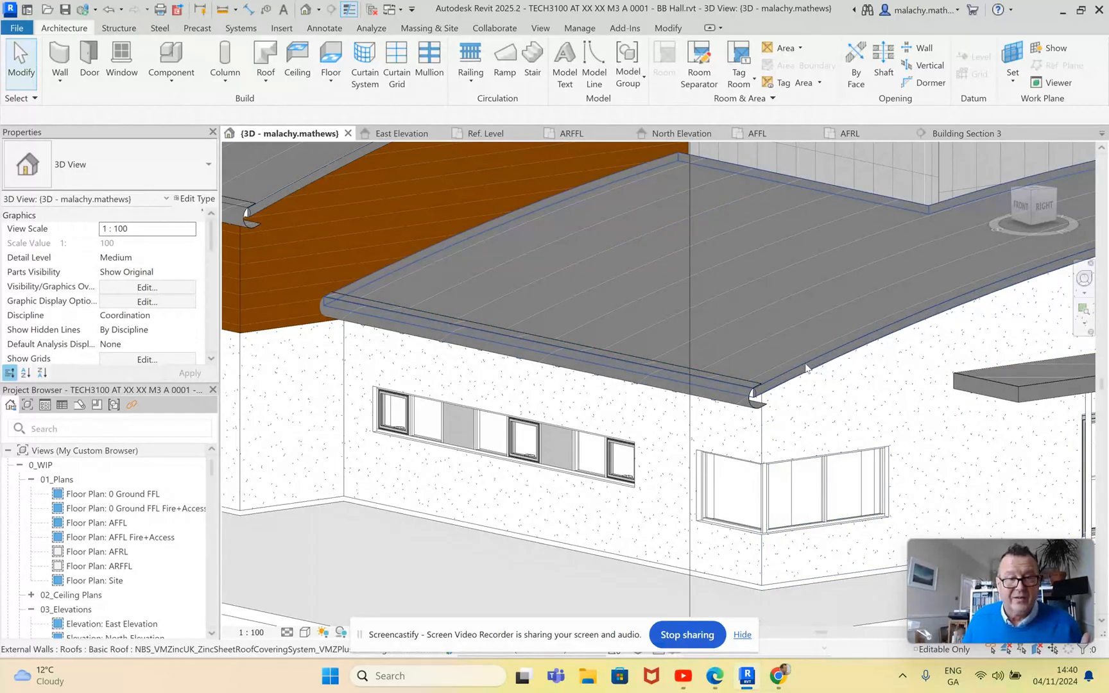
scroll(822, 399, down, 5)
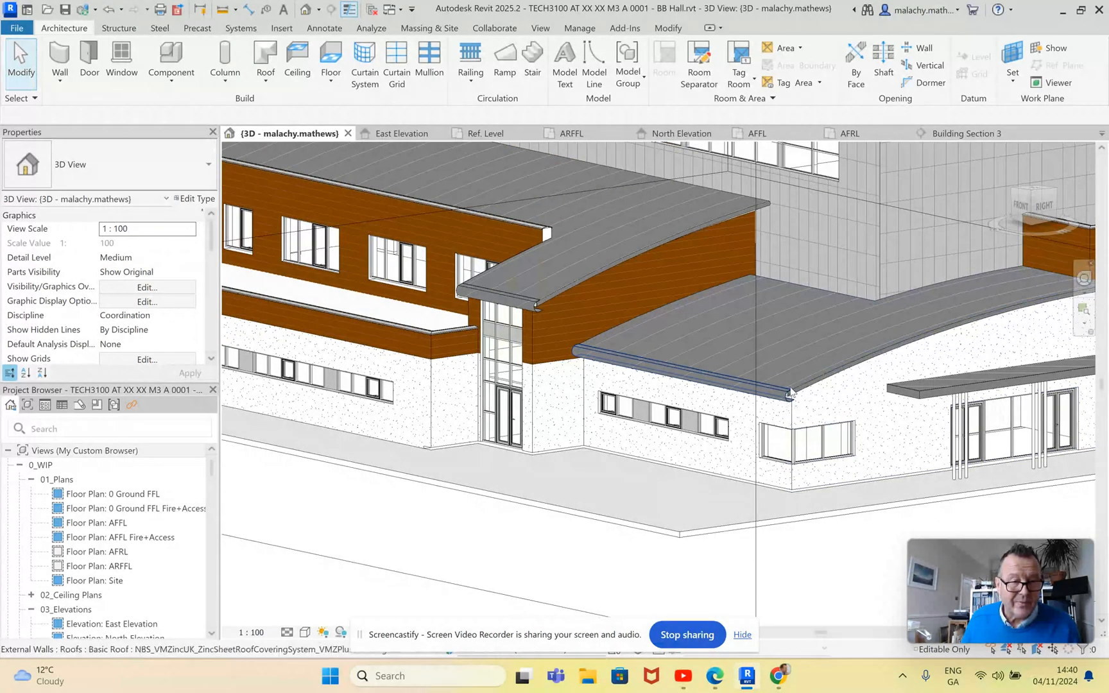
scroll(789, 396, down, 4)
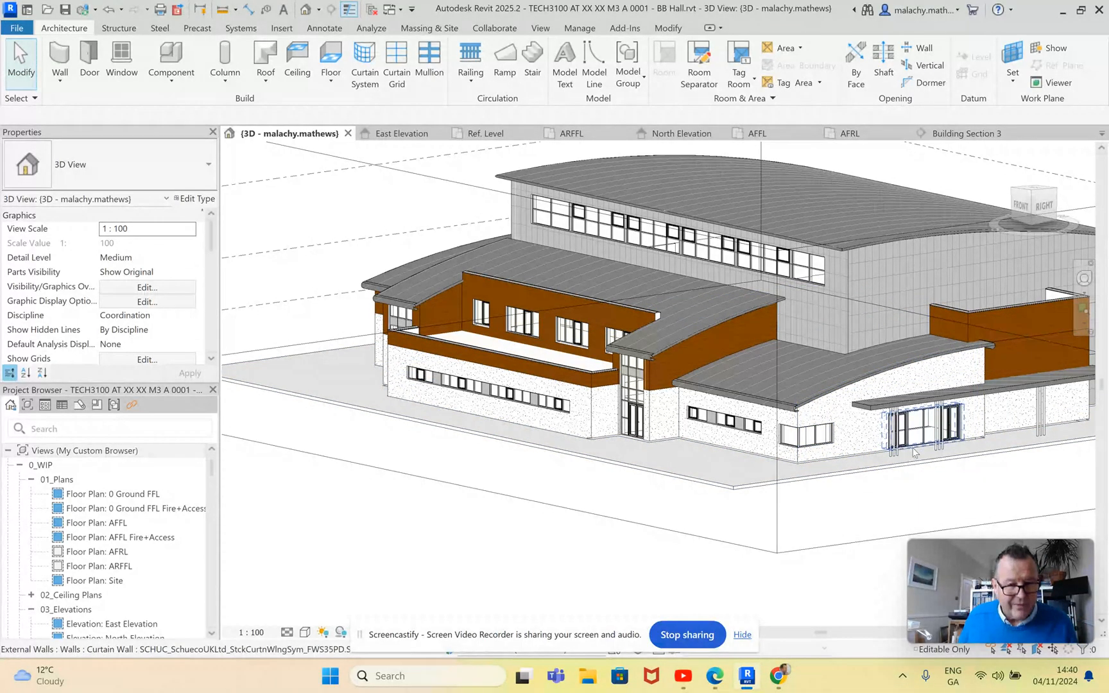
shift+middle_drag(950, 447, 590, 500)
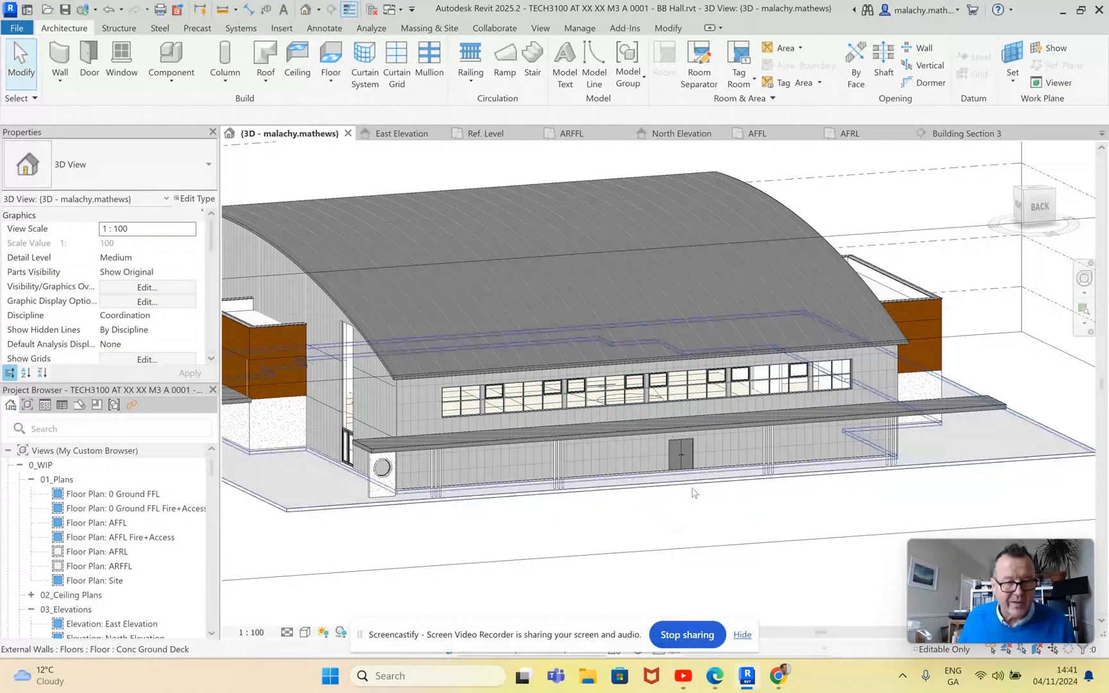
shift+middle_drag(612, 513, 641, 539)
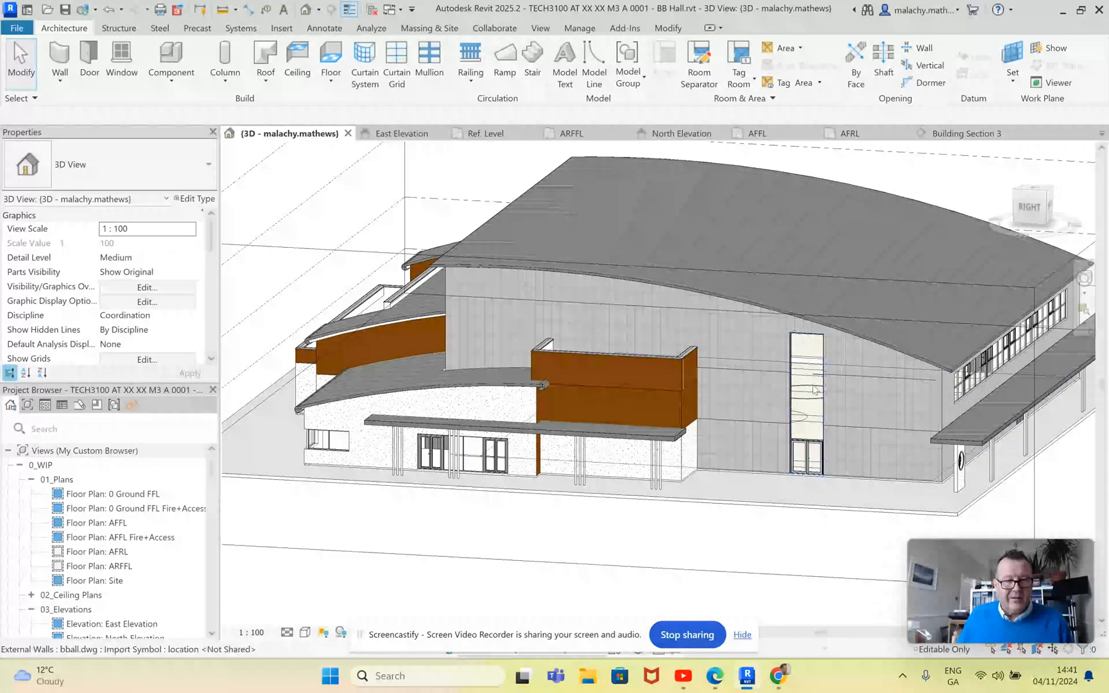
Step: Open the East Elevation and set the Draw Layer of the planning drawings PDF to Background
click(404, 133)
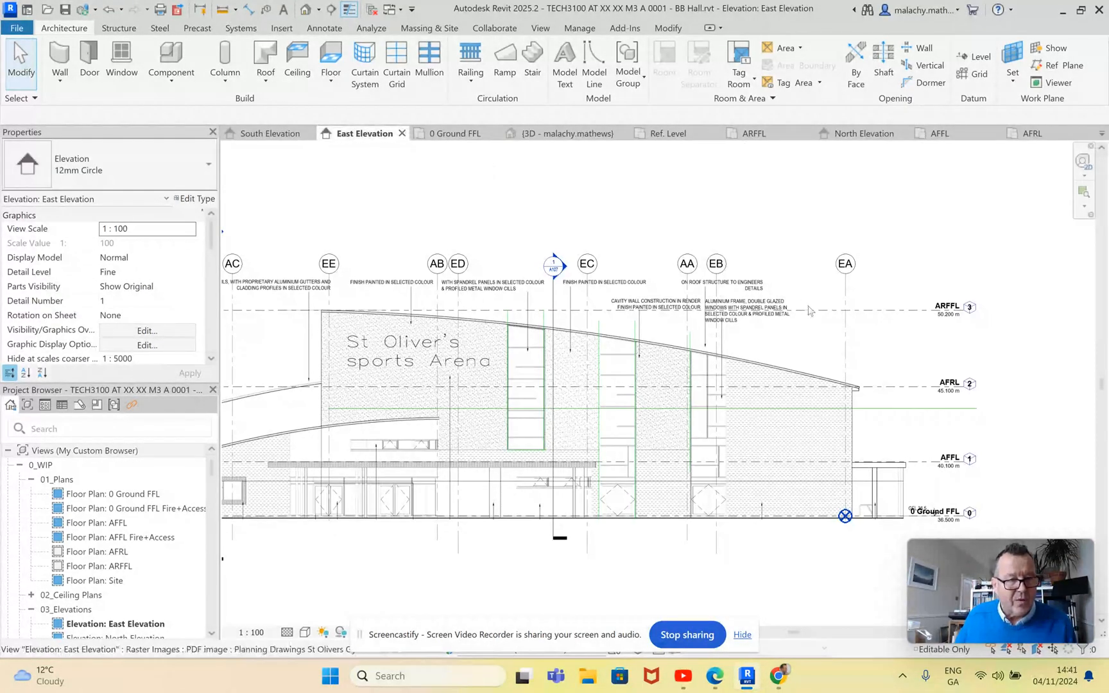
scroll(757, 369, up, 2)
scroll(565, 518, down, 2)
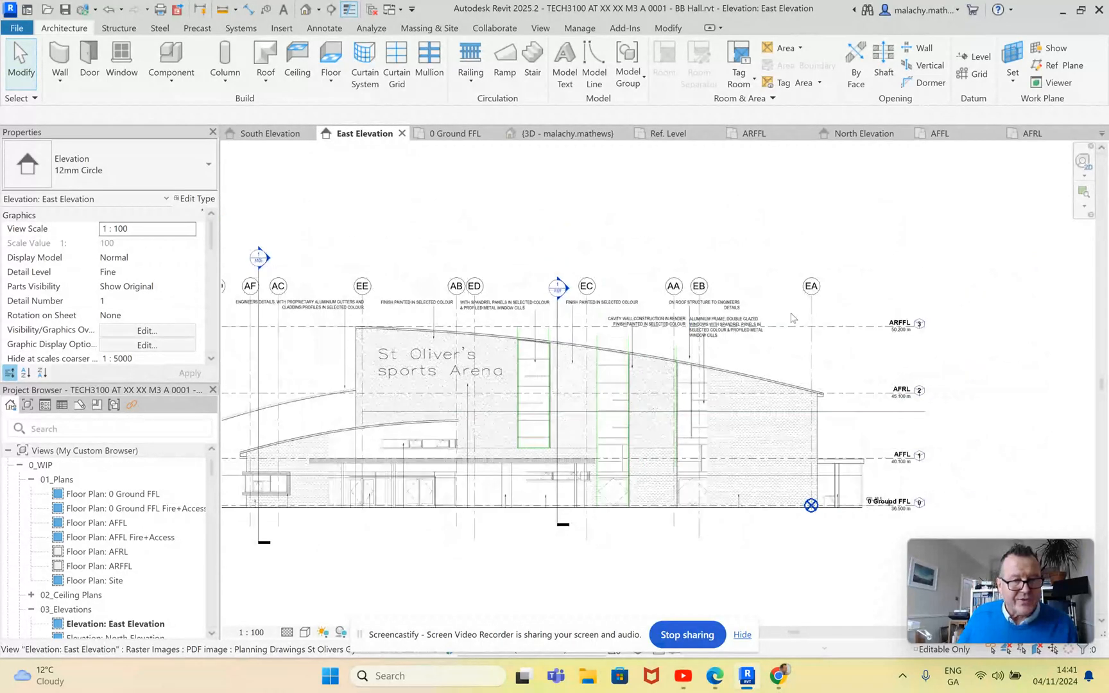
click(783, 349)
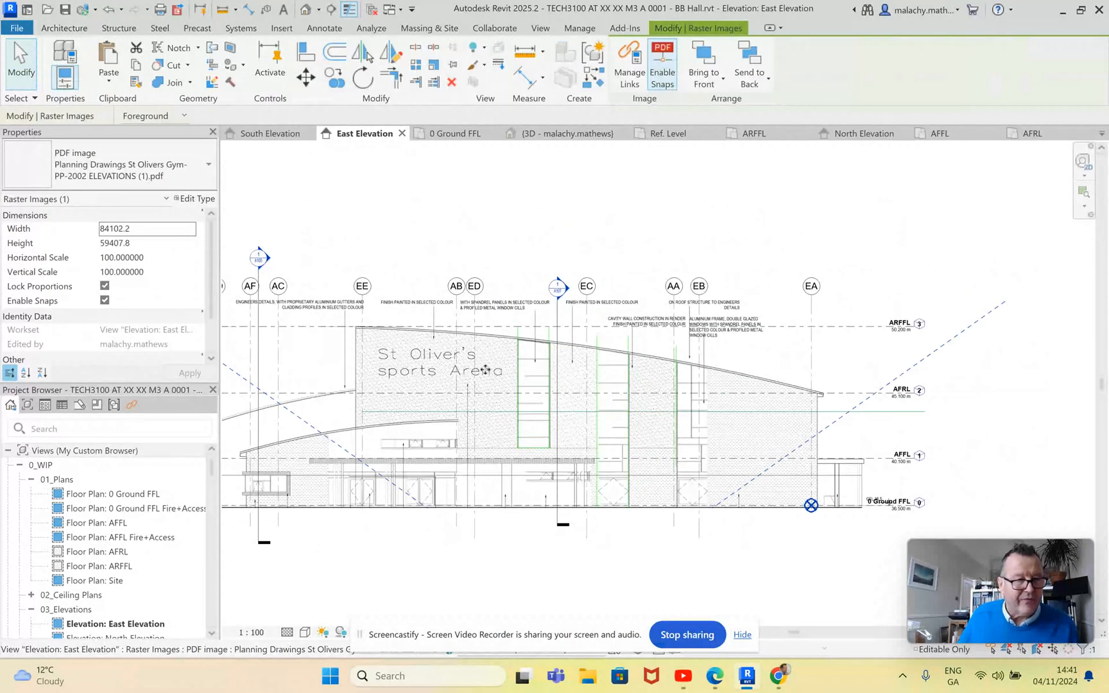
scroll(152, 331, down, 1)
click(183, 329)
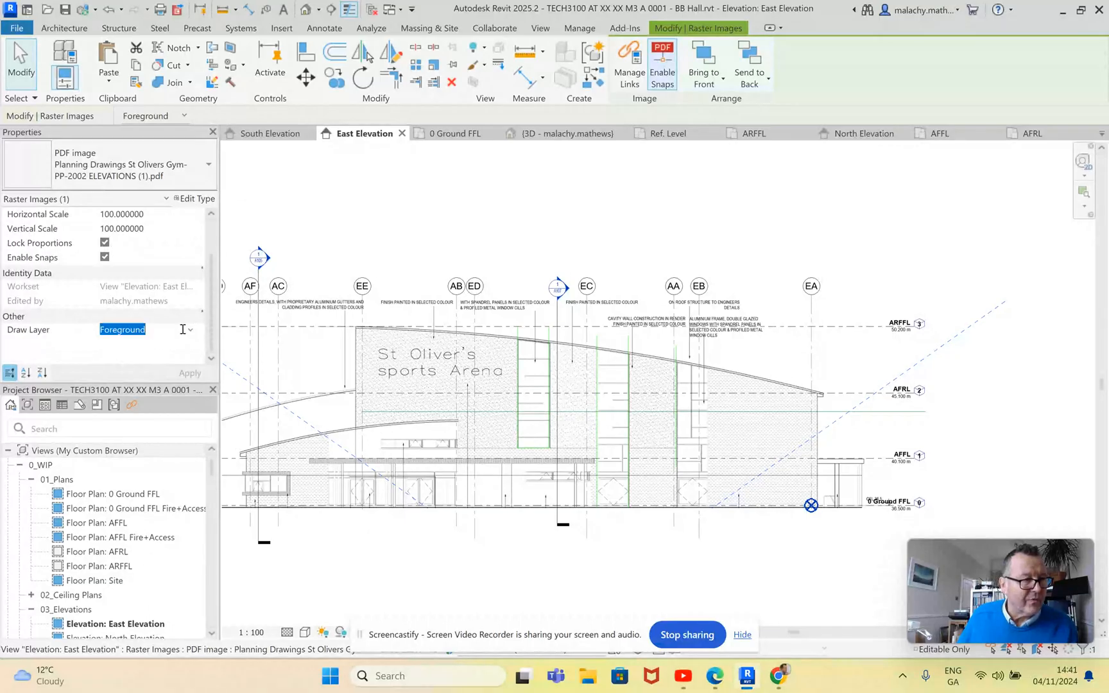
click(191, 332)
click(122, 344)
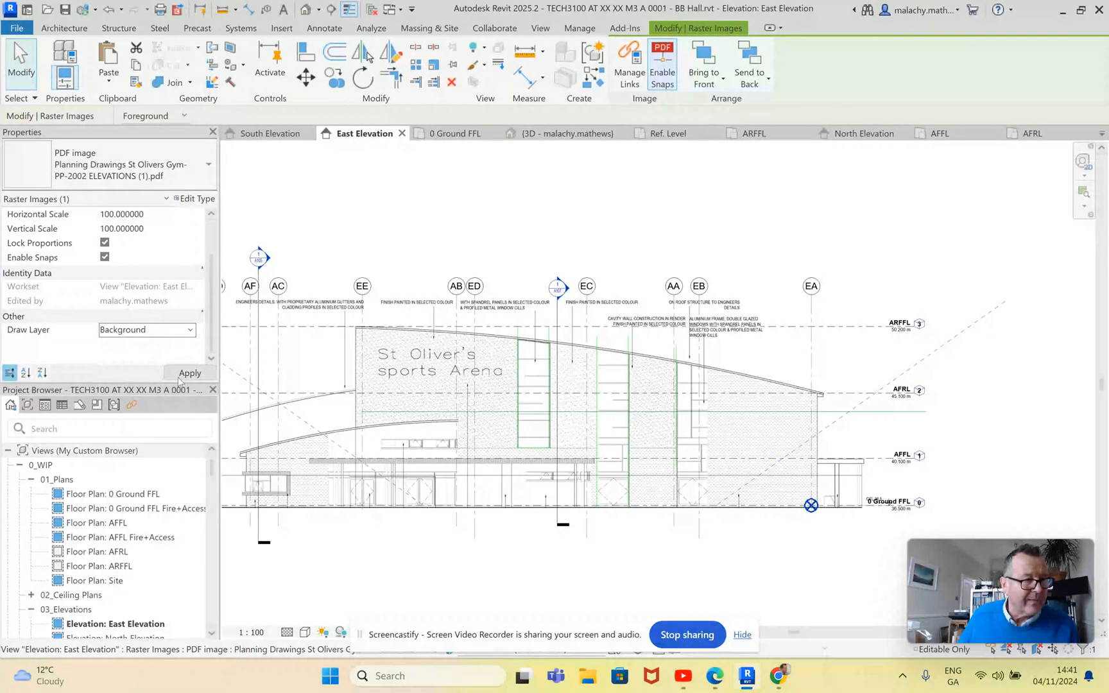
click(189, 373)
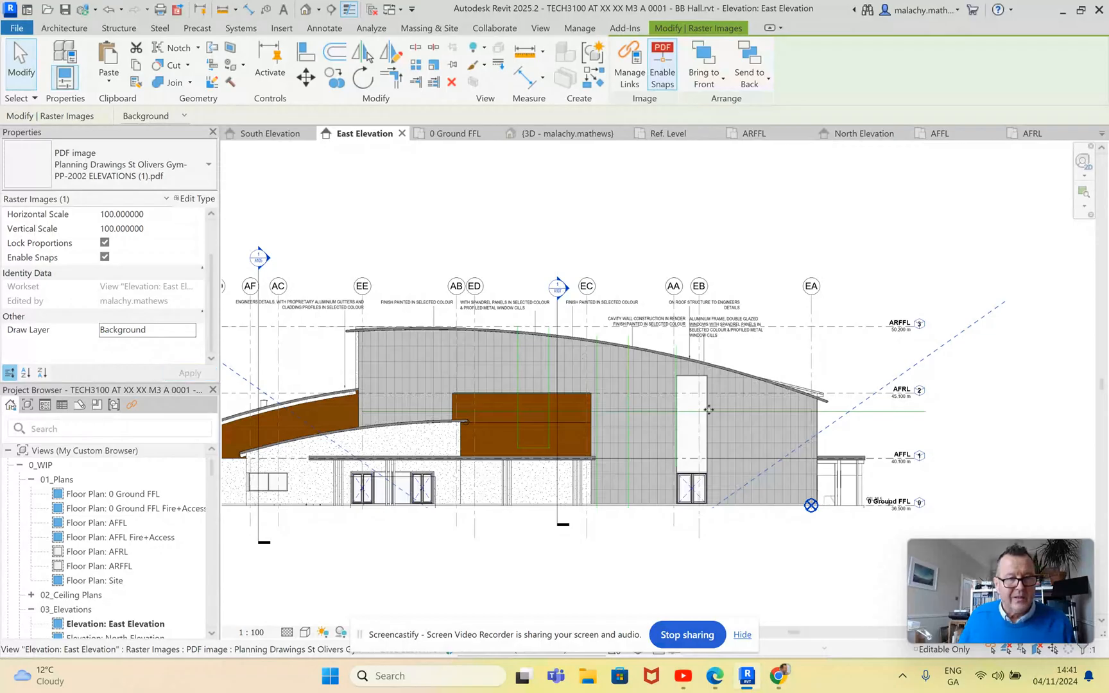
Step: Compare the modelled roof edge, tall glazed opening and double doors on the East Elevation with the PDF drawing
scroll(683, 392, up, 2)
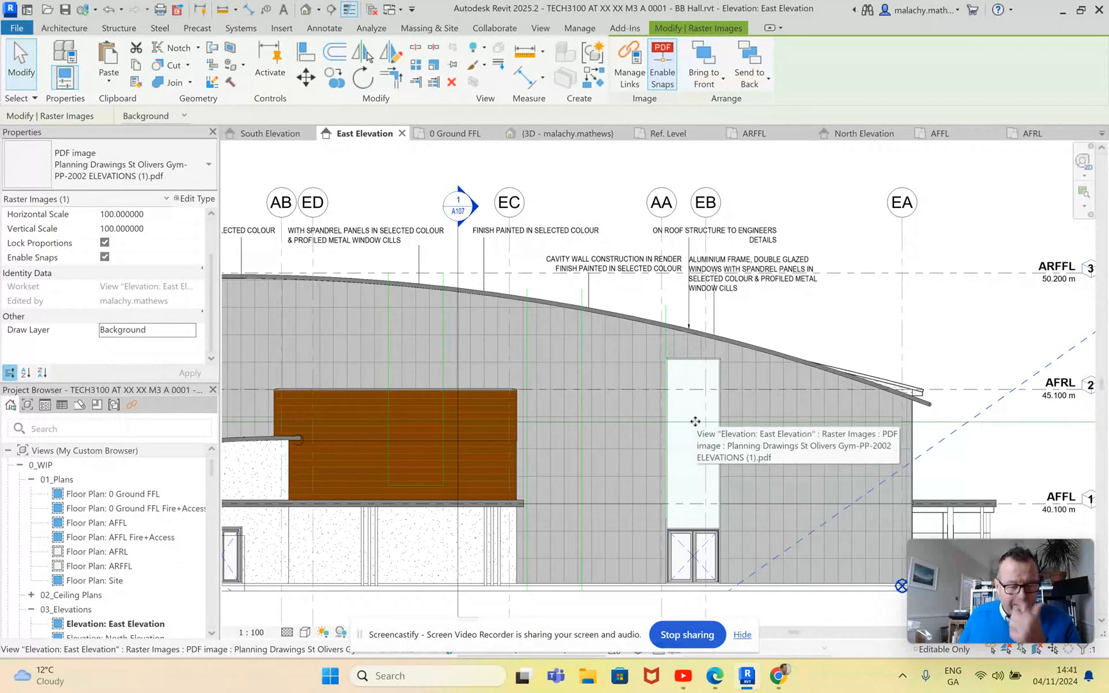
scroll(700, 388, up, 3)
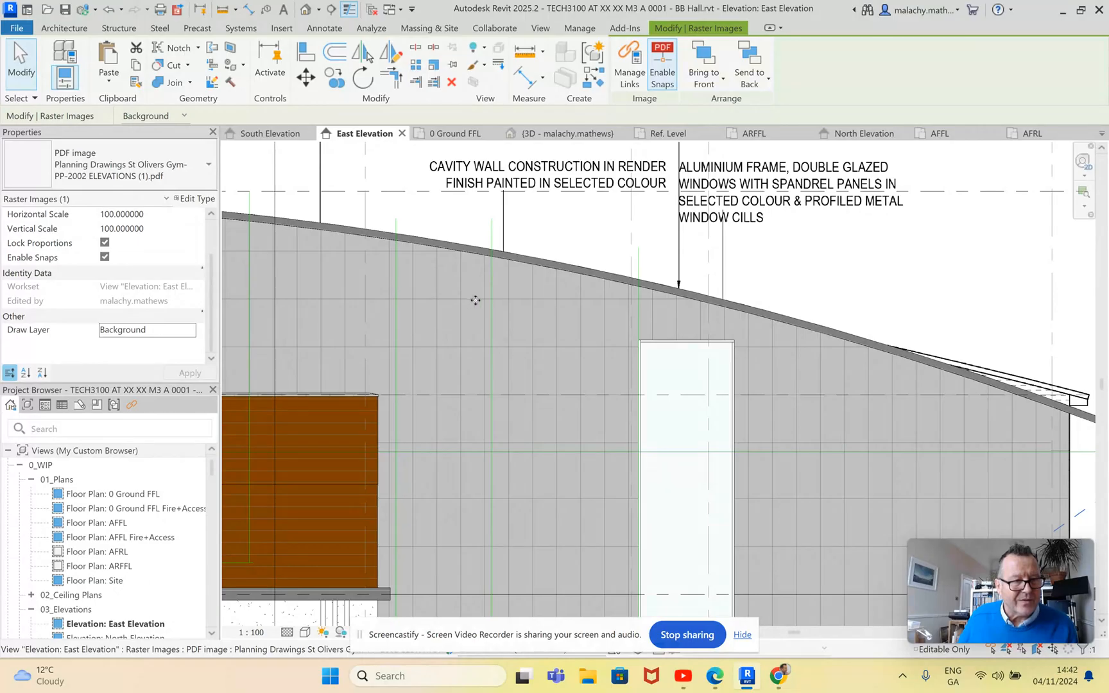
middle_drag(349, 282, 598, 284)
scroll(465, 253, up, 1)
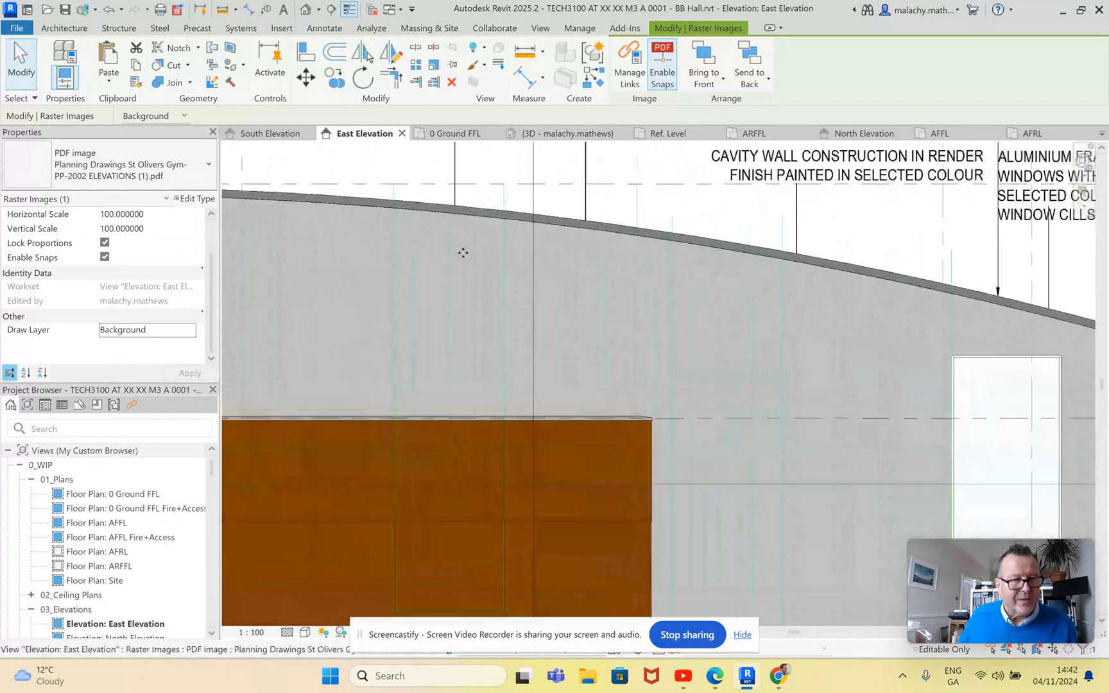
scroll(445, 302, down, 4)
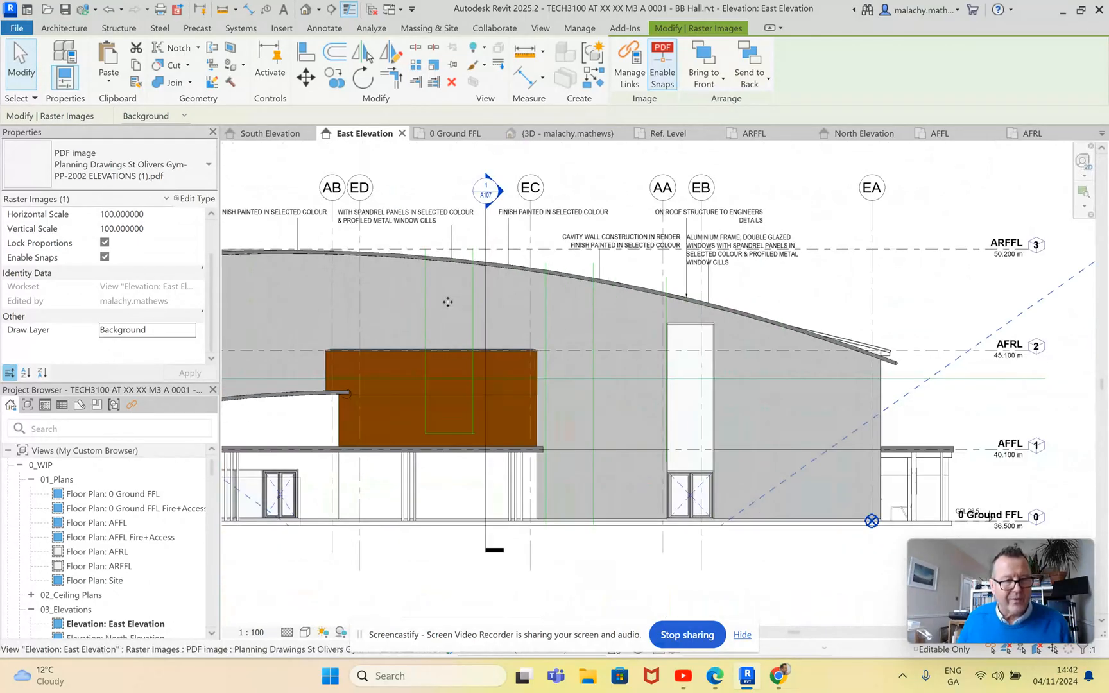
scroll(695, 497, up, 5)
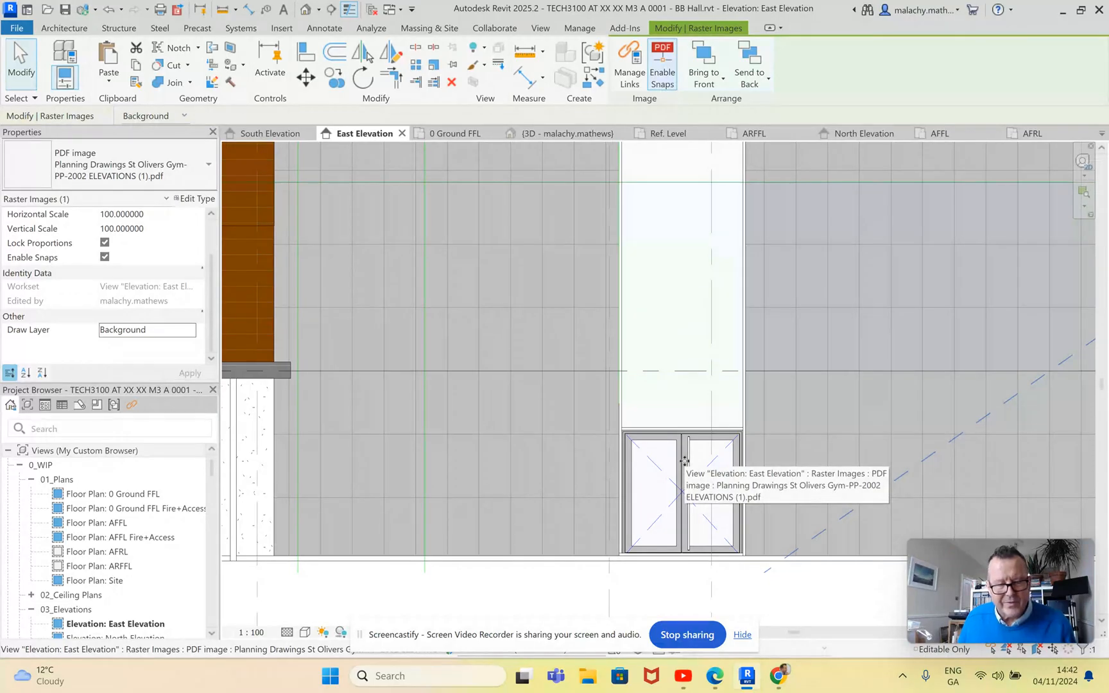
scroll(684, 461, up, 2)
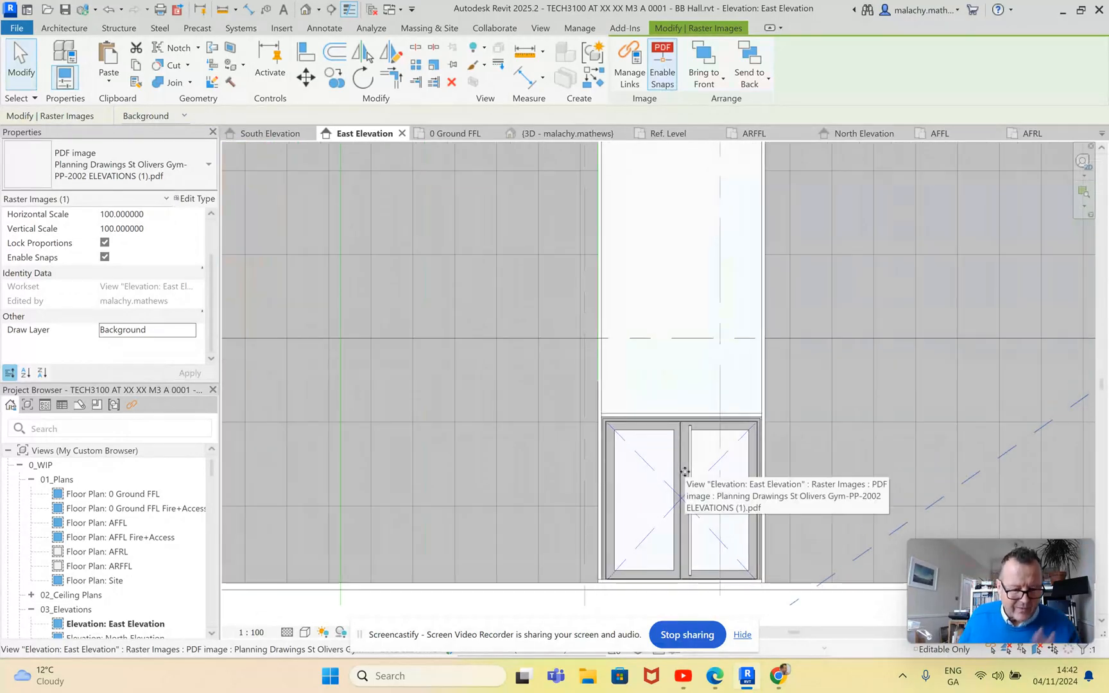
scroll(684, 471, down, 3)
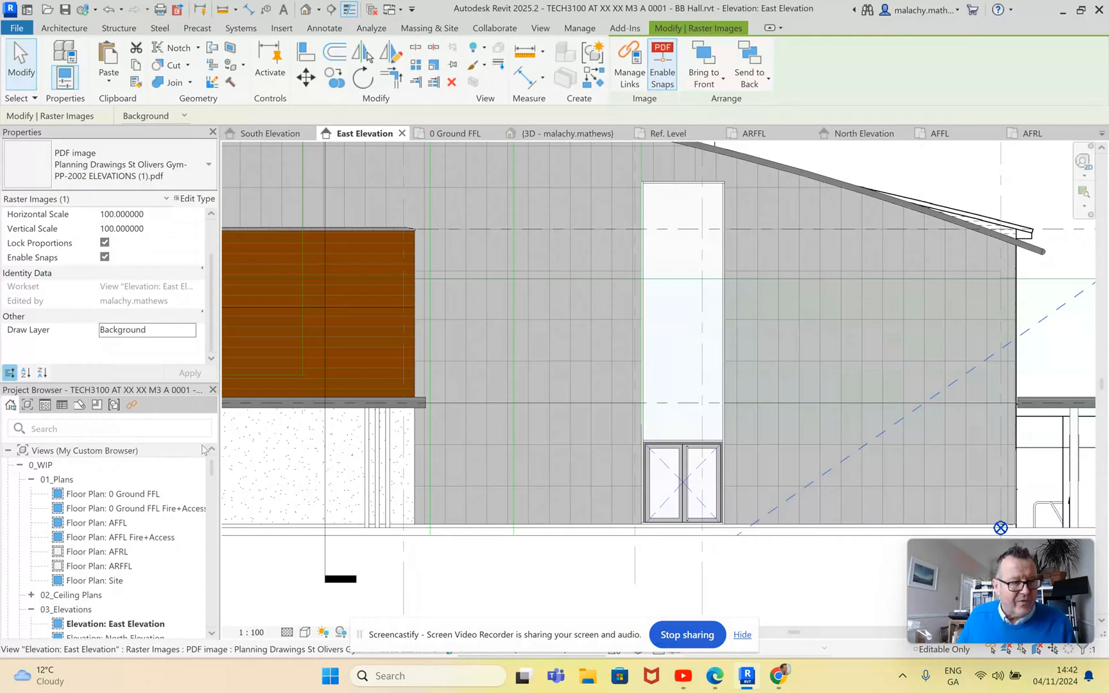
Step: Set the Draw Layer of the elevations PDF to Foreground and examine its tall windows, doors and canopy along the east facade
click(186, 333)
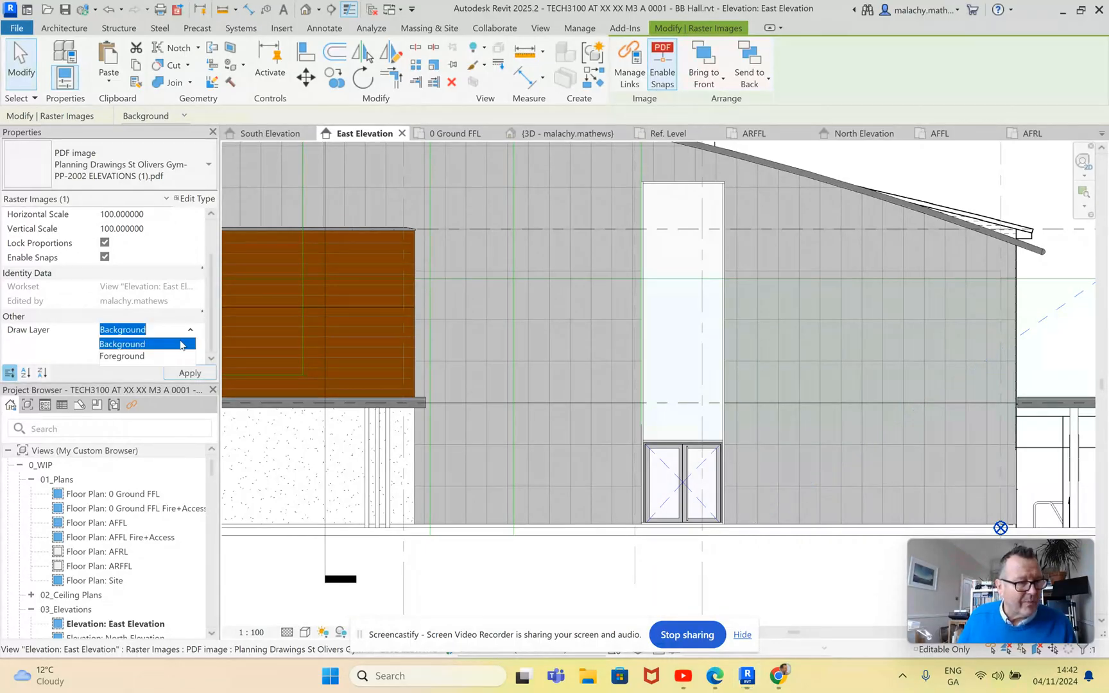
click(157, 358)
click(187, 374)
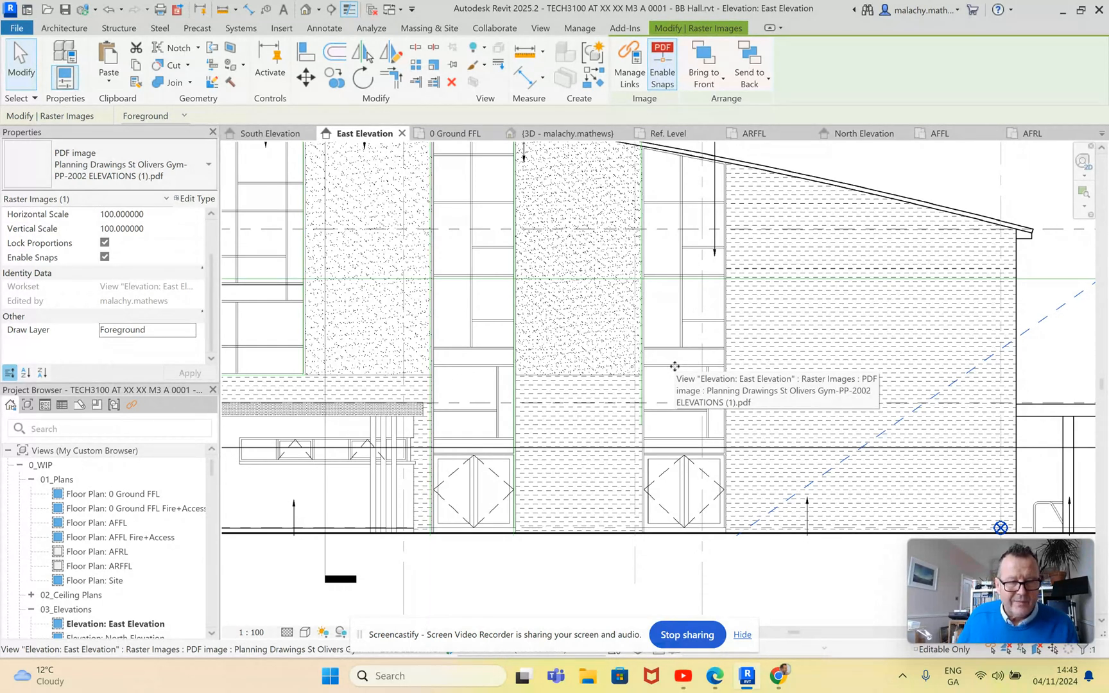
scroll(675, 367, down, 1)
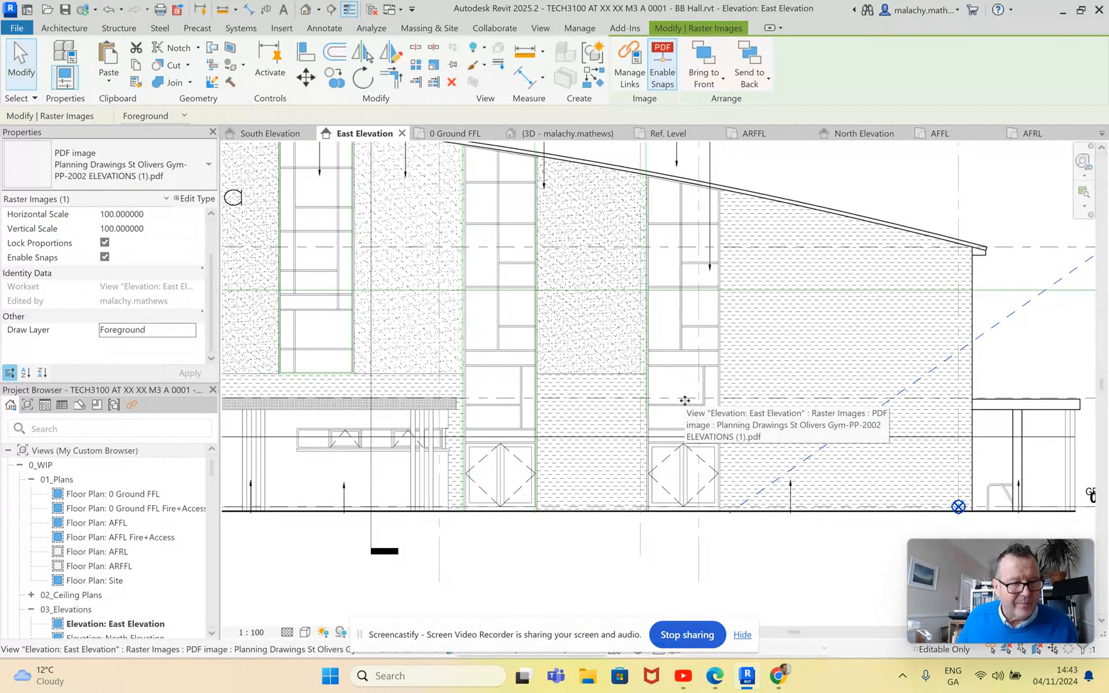
scroll(684, 400, down, 2)
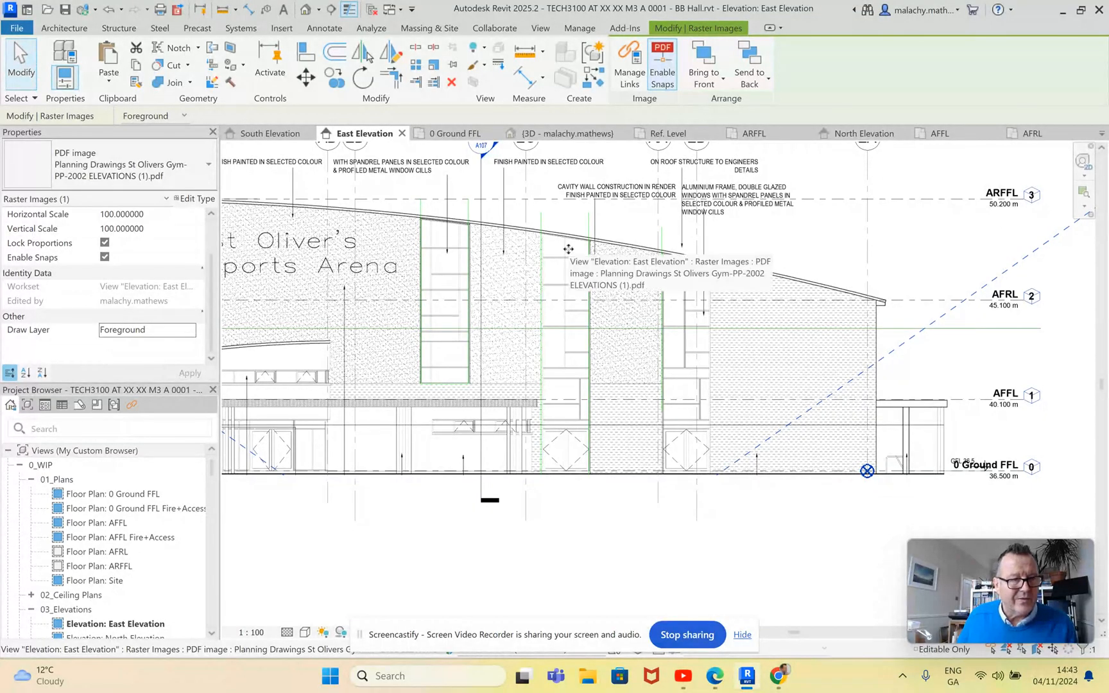
scroll(453, 502, up, 2)
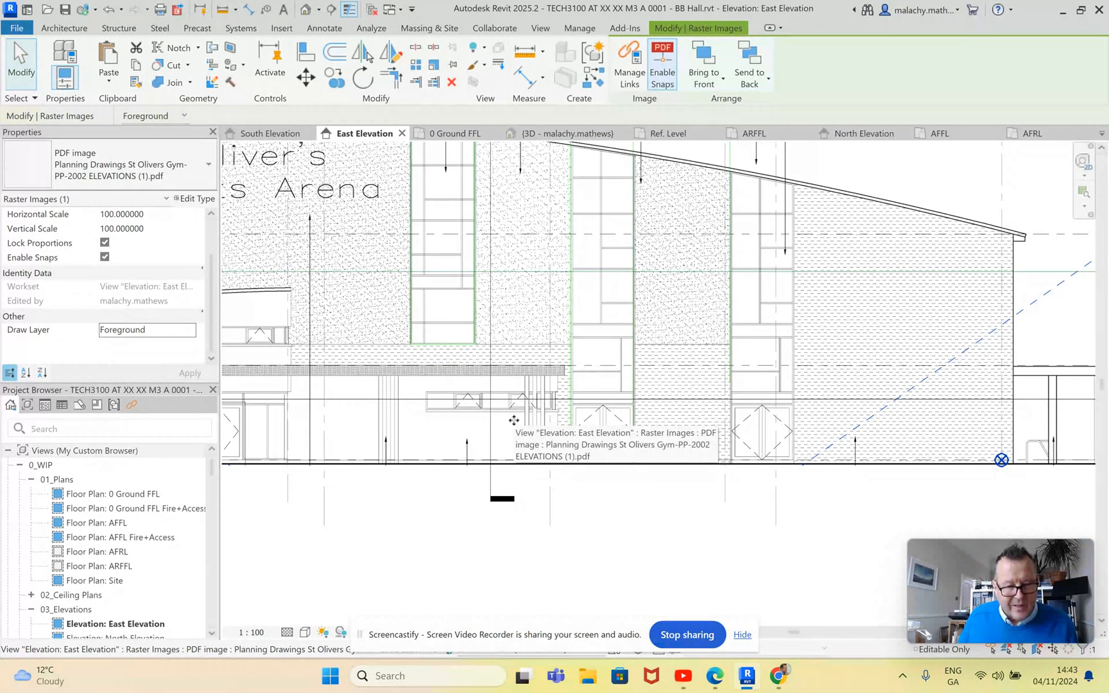
scroll(510, 440, down, 3)
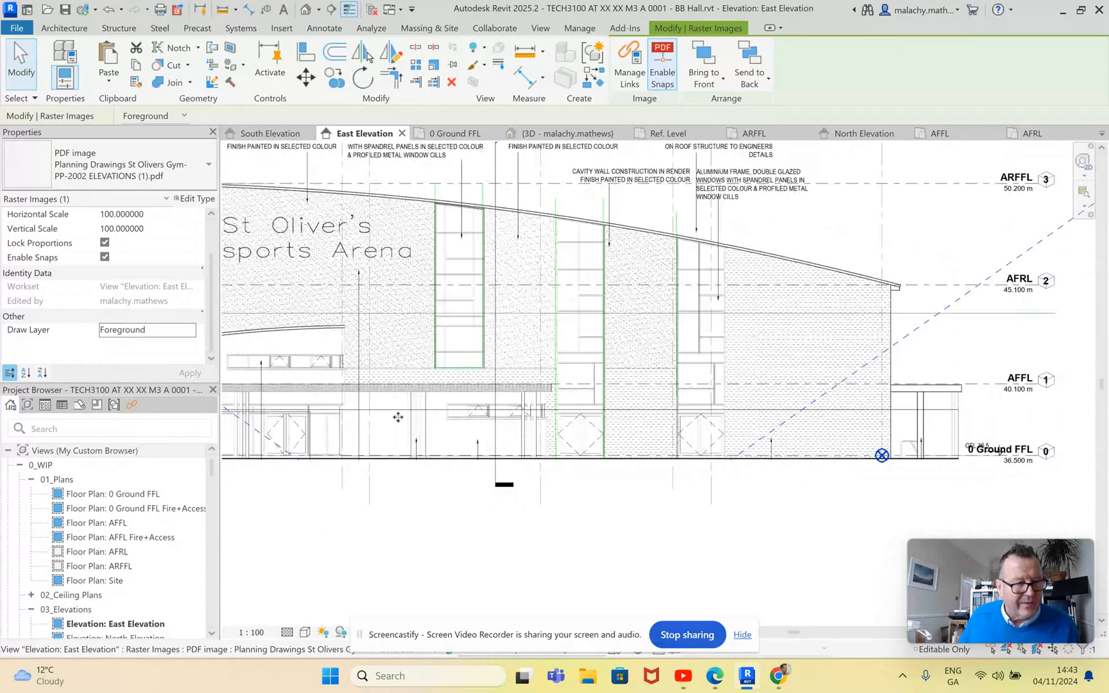
middle_drag(547, 539, 717, 531)
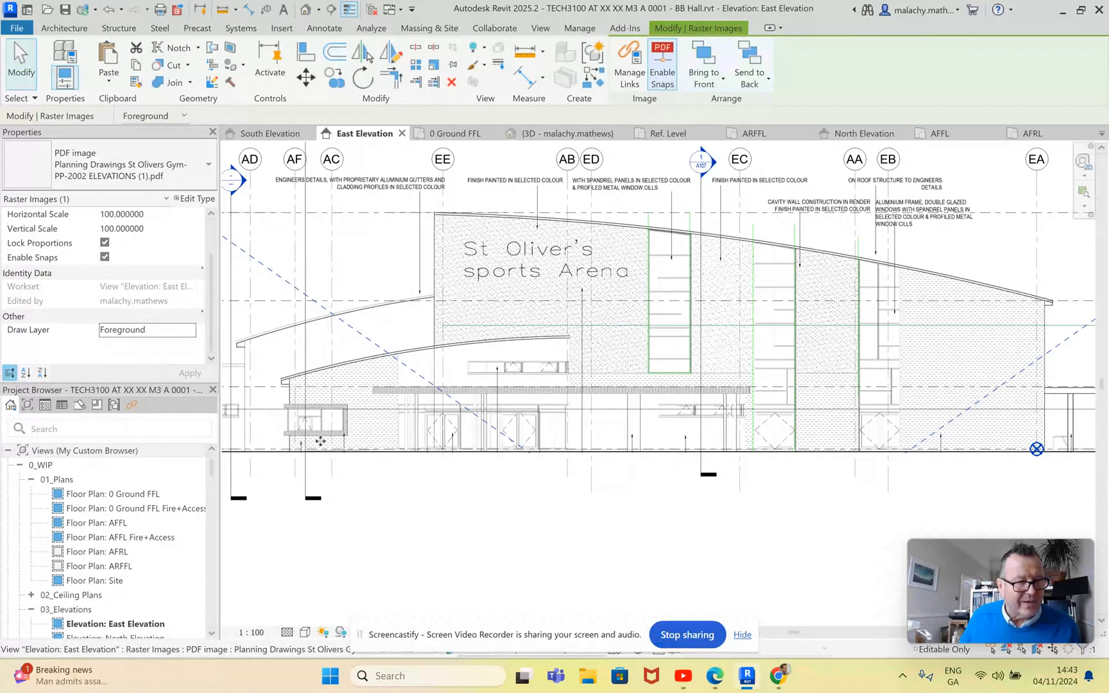
scroll(502, 519, down, 1)
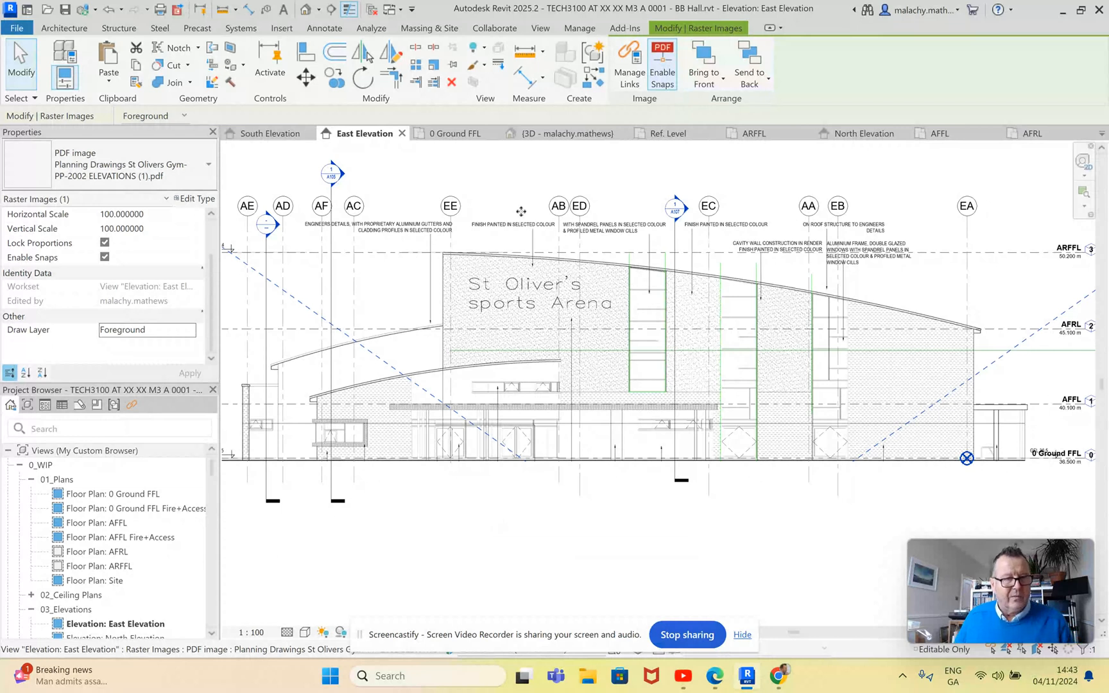
Step: Return to the 3D view and examine the building's walls, parapets and curved roofs from the side, back and front
click(555, 134)
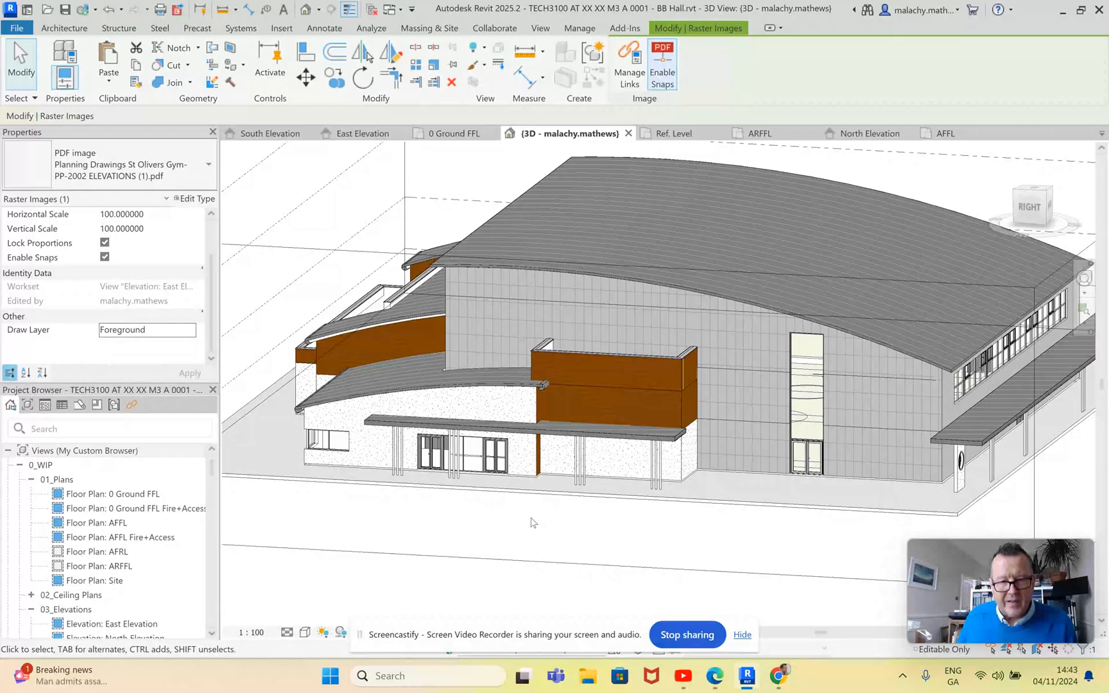
shift+middle_drag(639, 491, 870, 485)
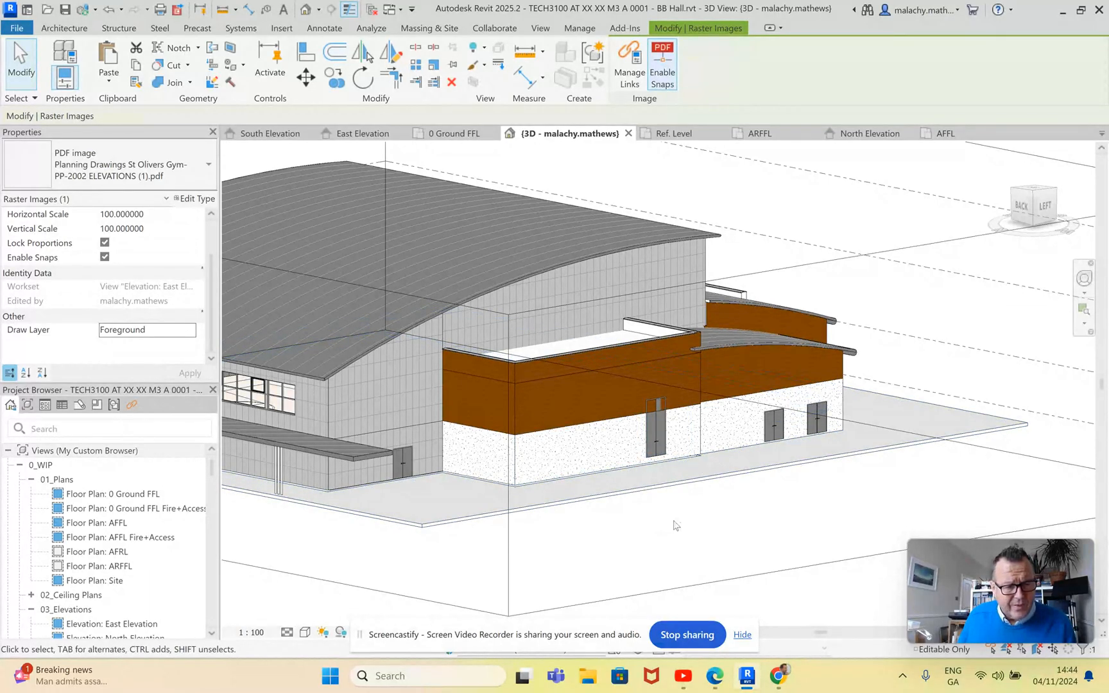
scroll(674, 525, down, 5)
shift+middle_drag(494, 523, 530, 481)
scroll(664, 399, up, 3)
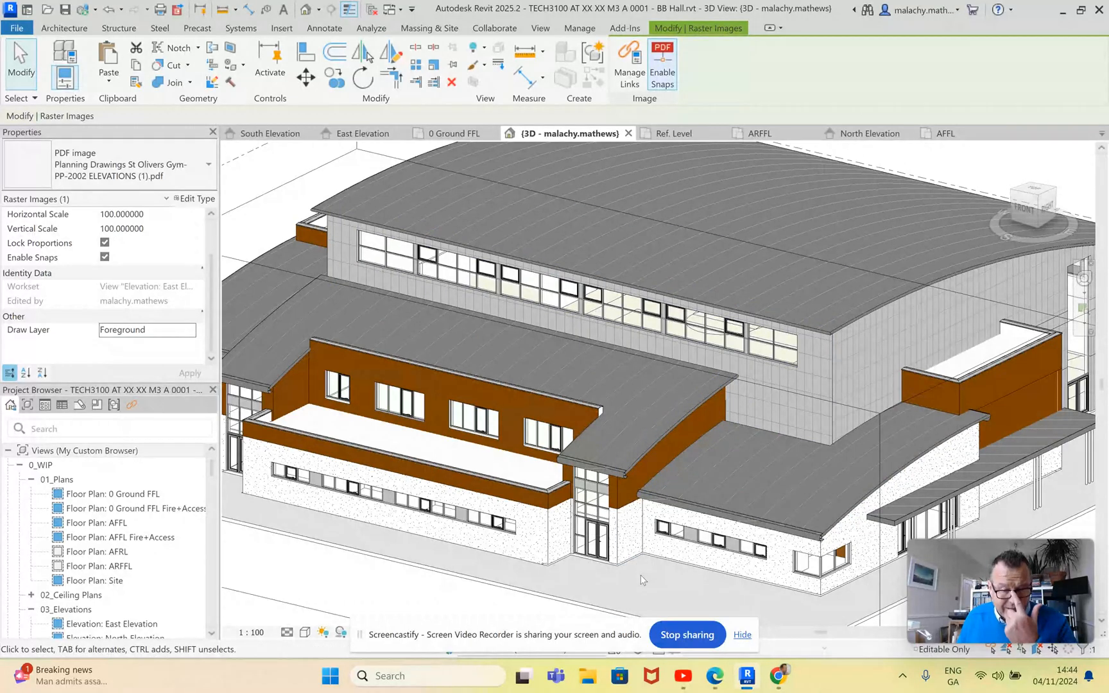
shift+middle_drag(641, 575, 718, 564)
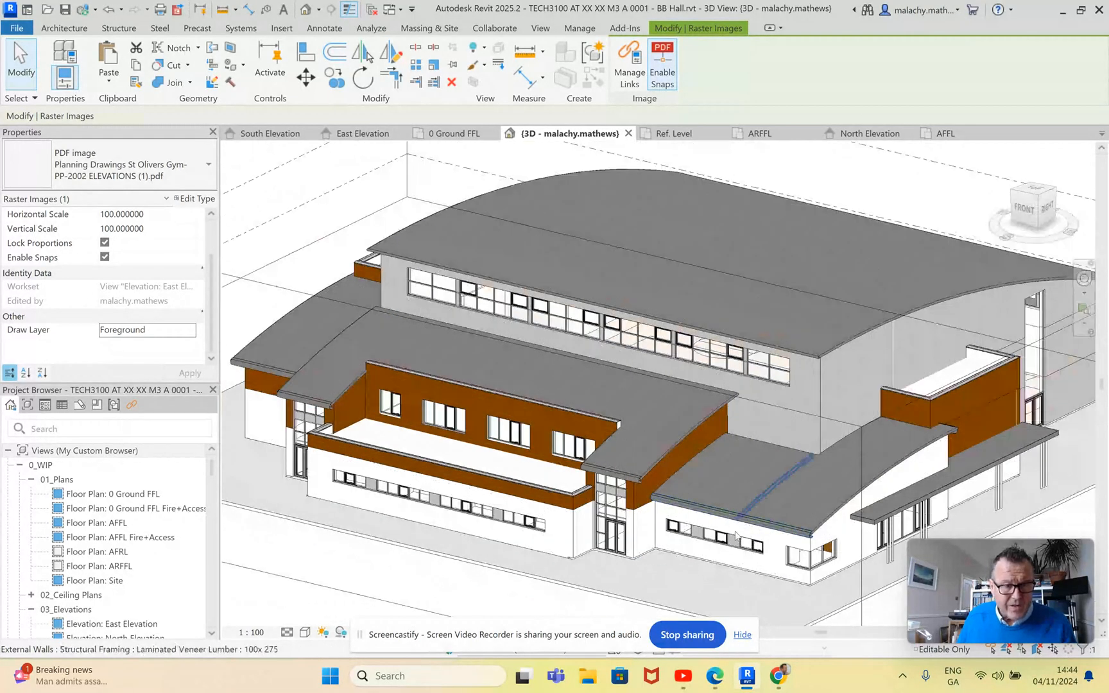